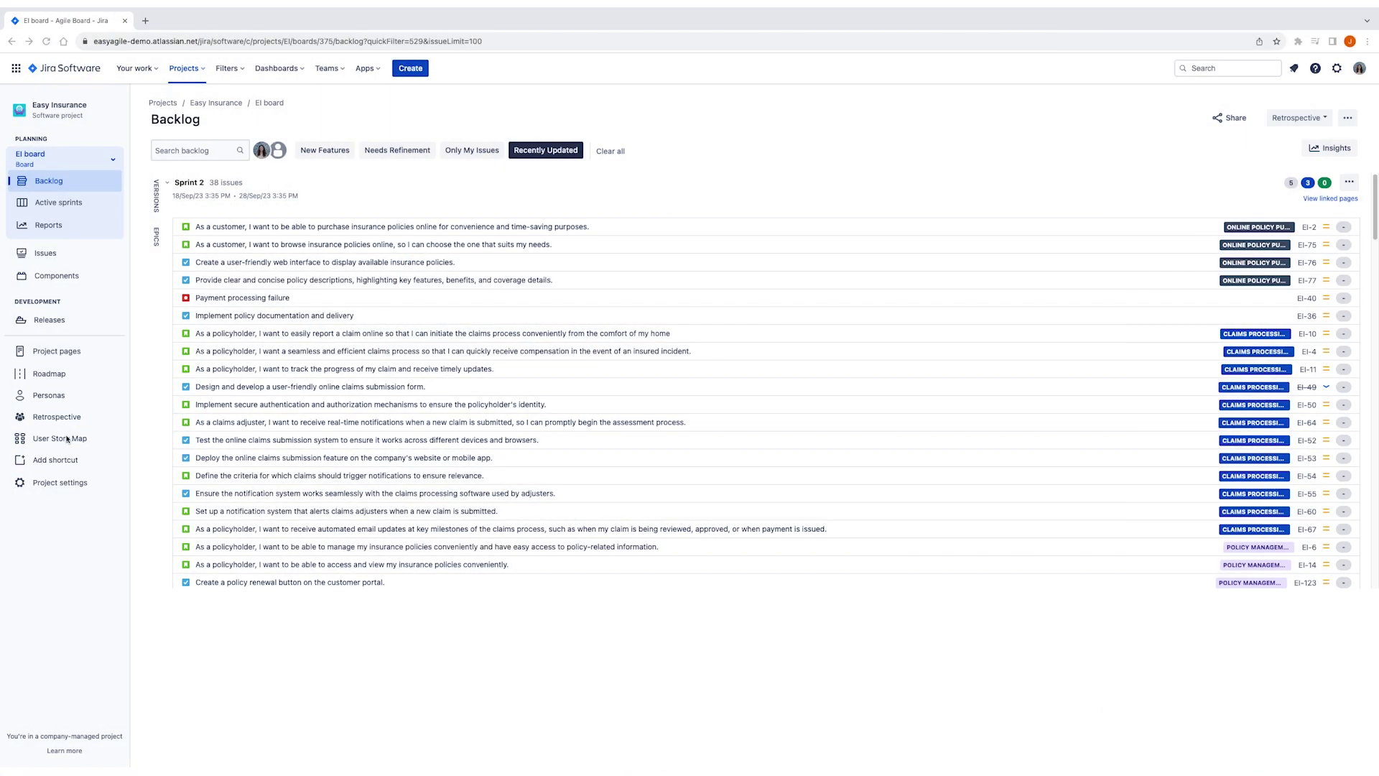
- Open the board's User Story Map from the project sidebar
left_click(65, 439)
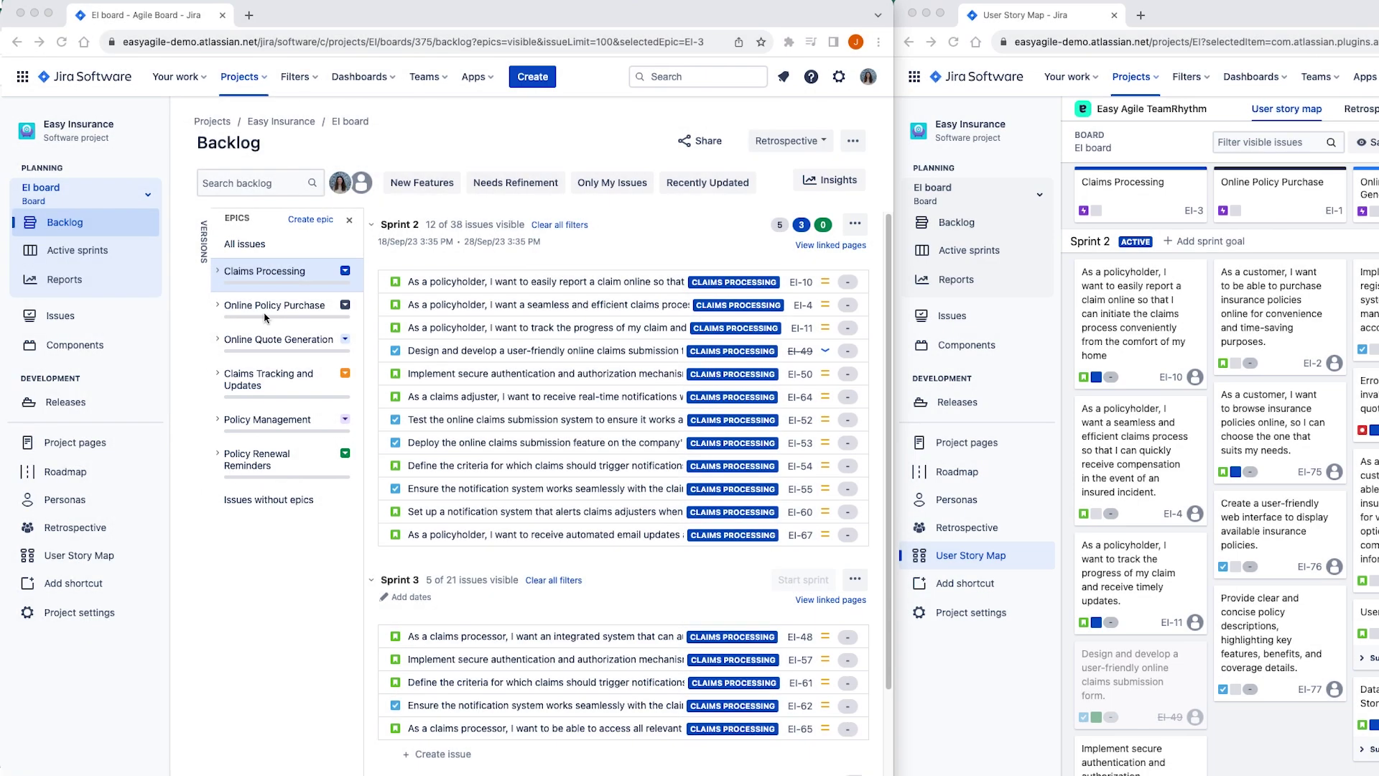
- Reset the backlog to All issues, then filter it to one epic, leaving Sprint 2 at 0 of 38
left_click(265, 277)
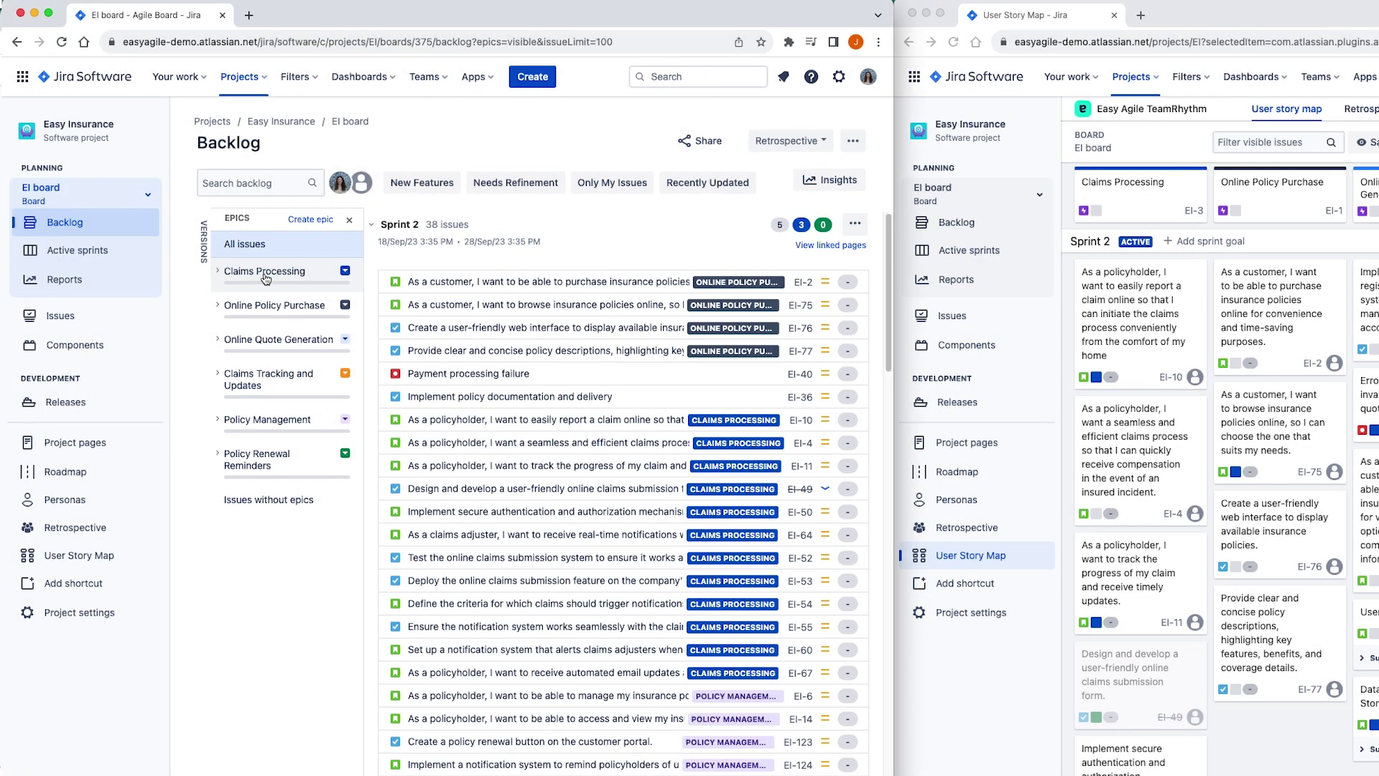
left_click(268, 275)
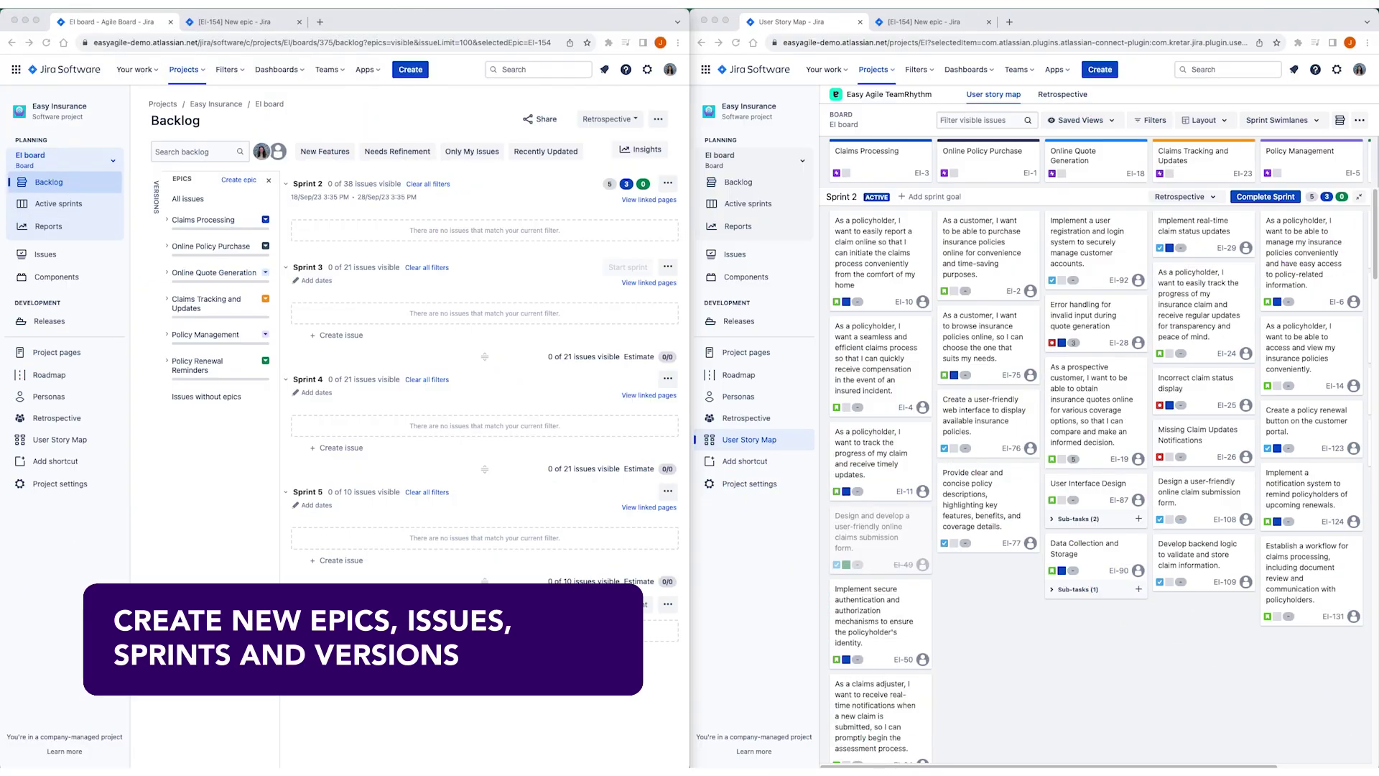
- Add an epic named 'New epic' between the first two epics on the story map
left_click(935, 142)
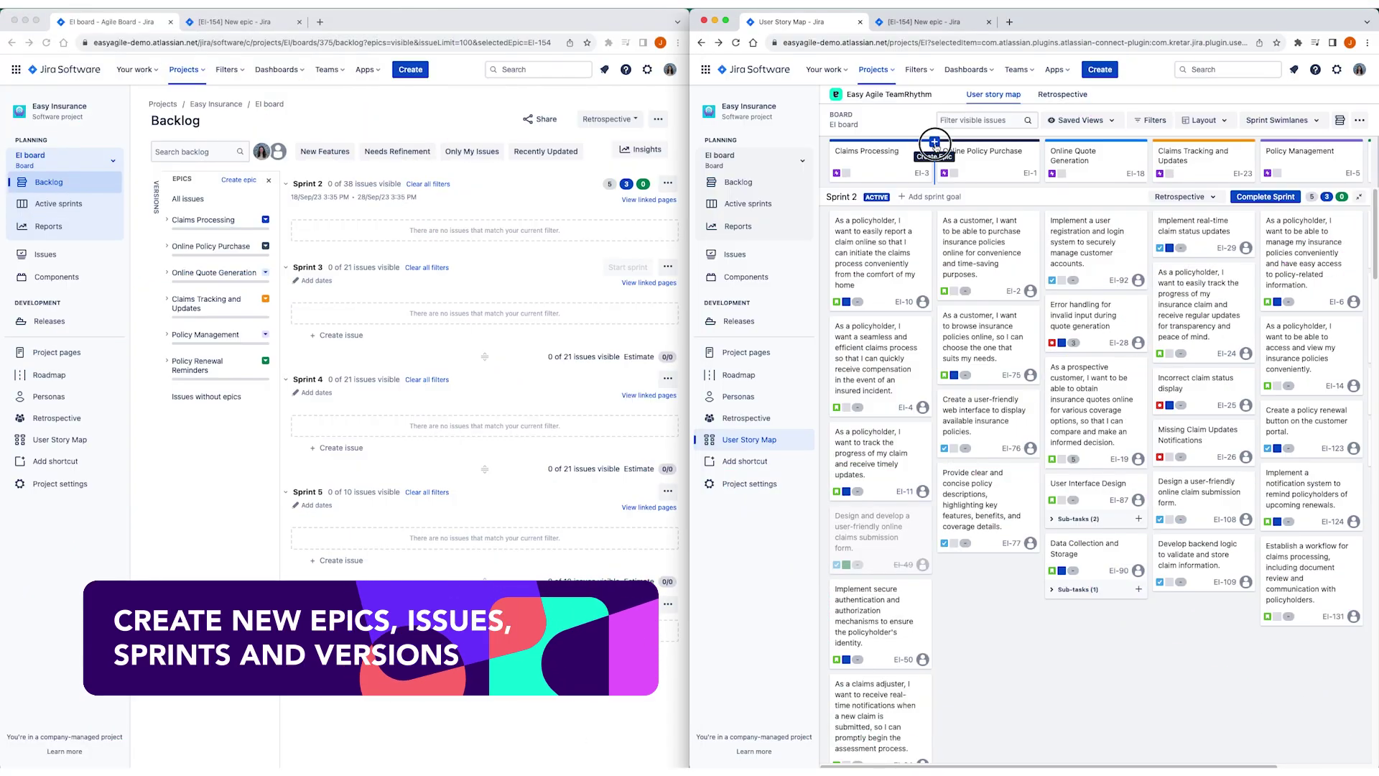
left_click(934, 141)
type("New w")
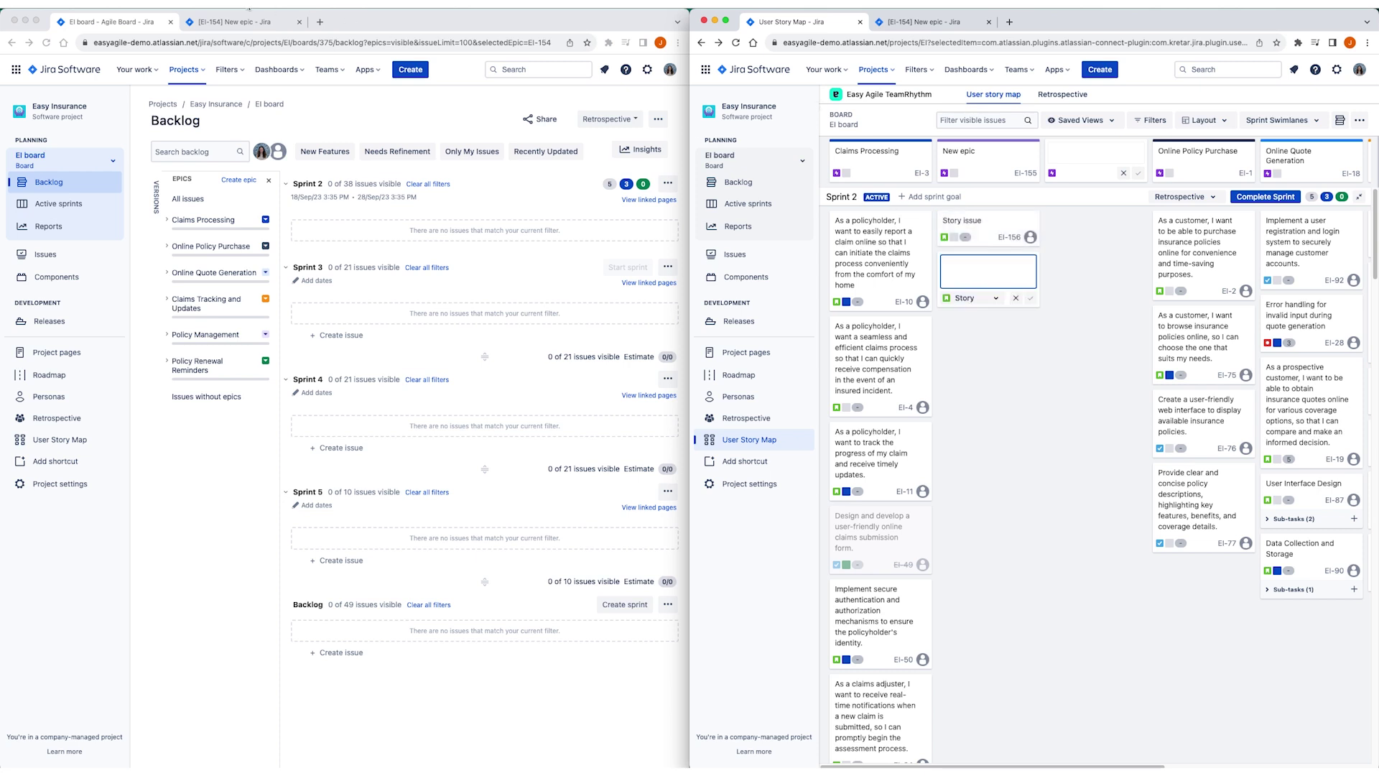
- Filter the backlog window to the New epic in the Epics panel
left_click(49, 44)
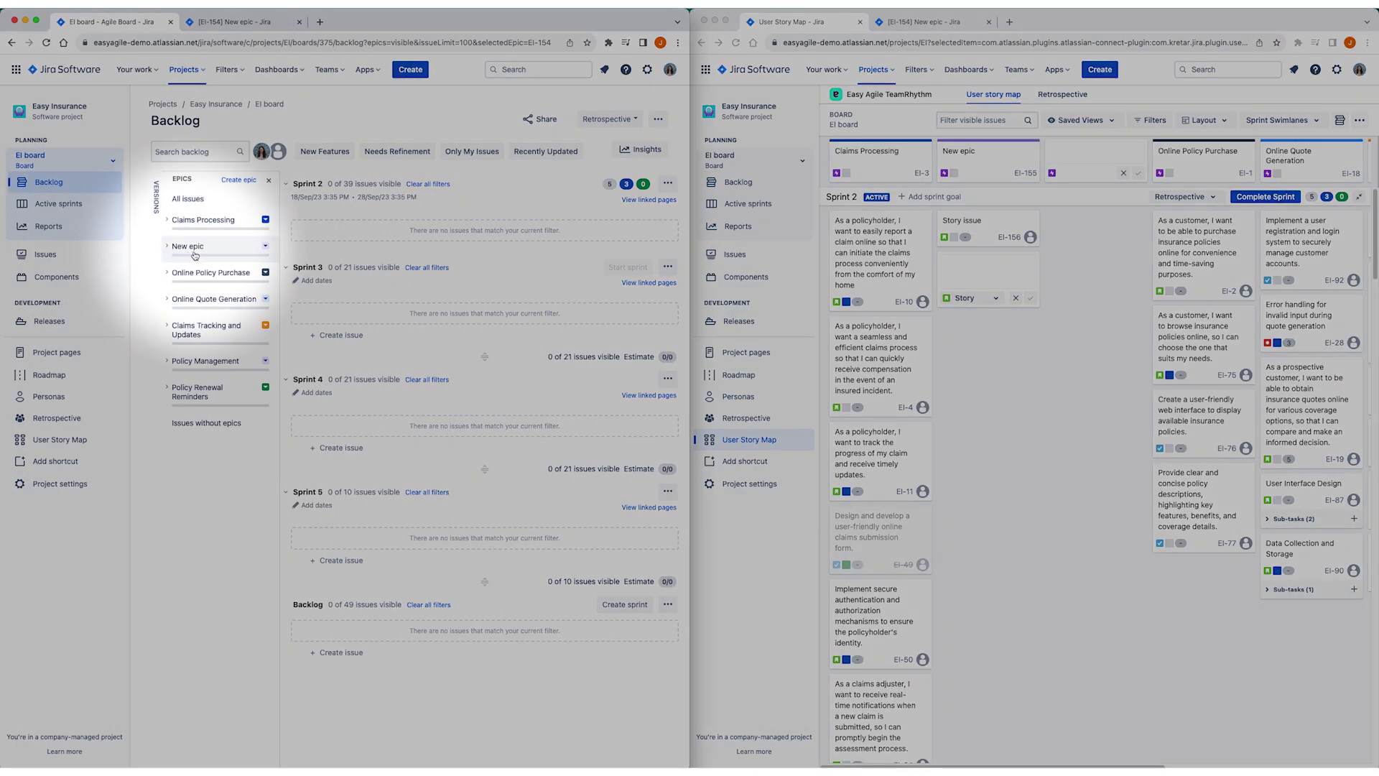
left_click(173, 248)
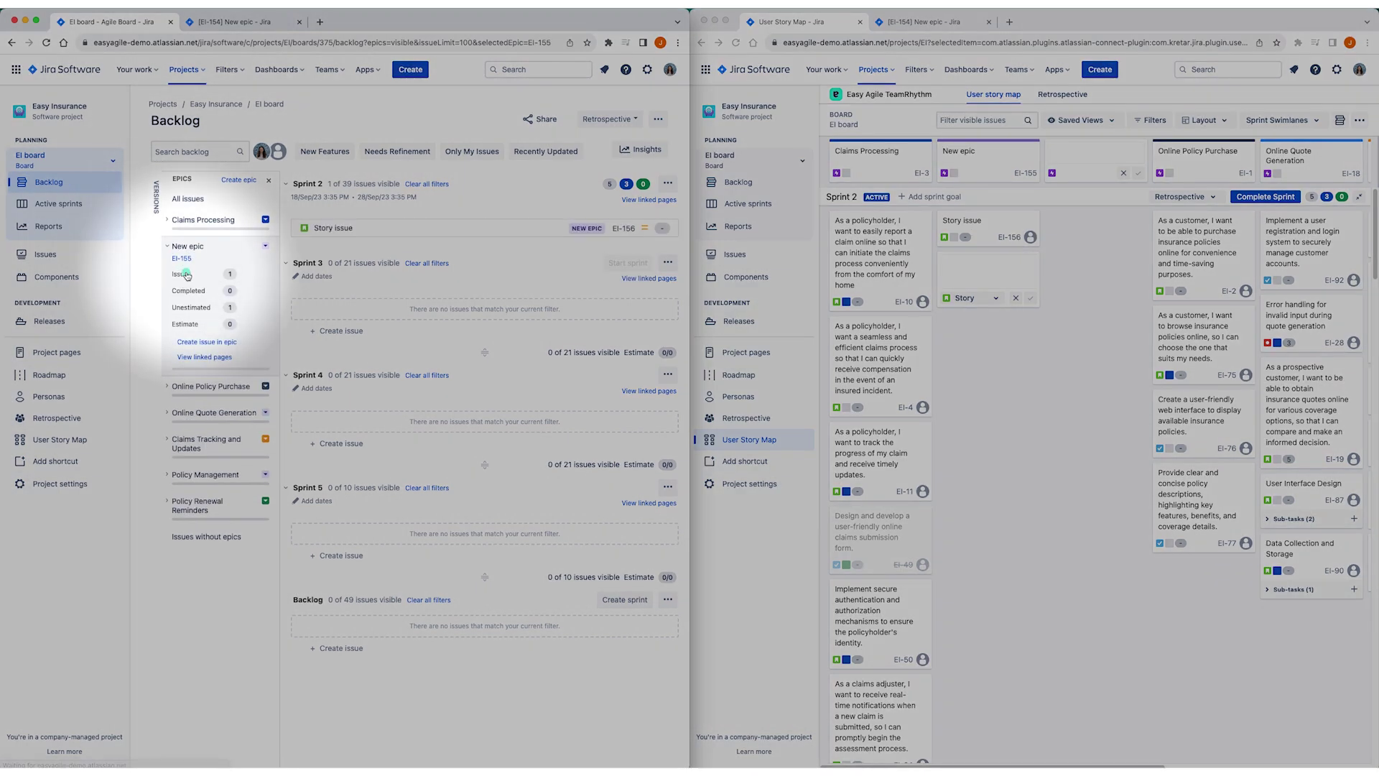
left_click(186, 280)
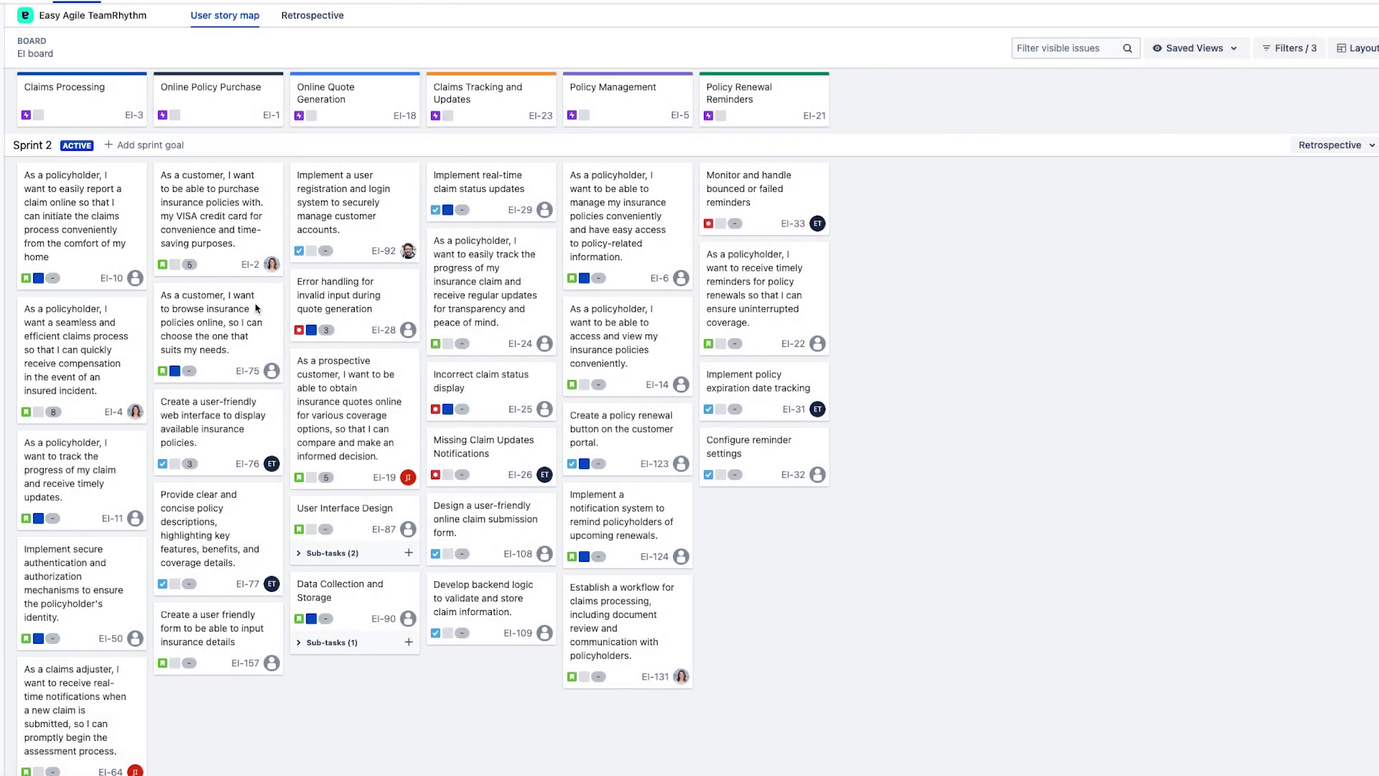
scroll(39, 613, "down", 5)
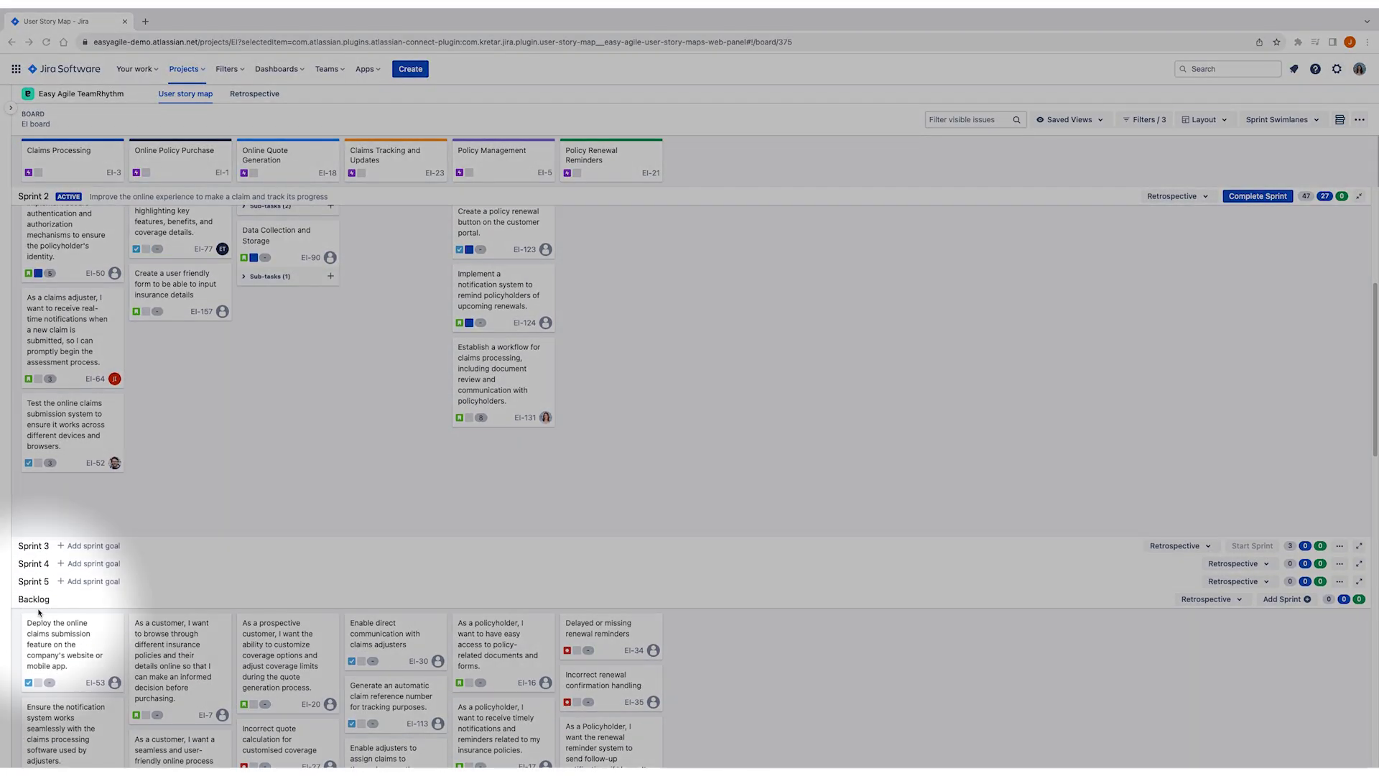
scroll(40, 612, "down", 2)
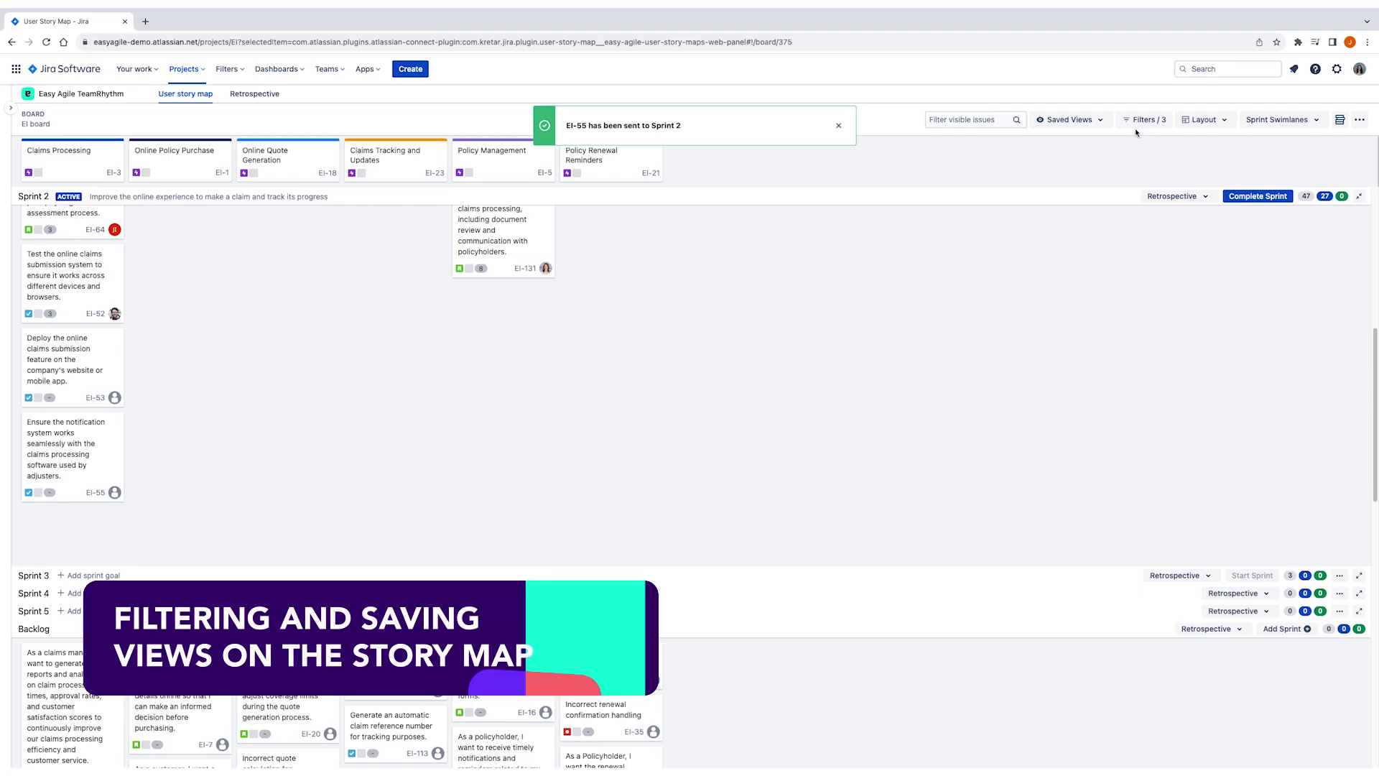
left_click(1145, 119)
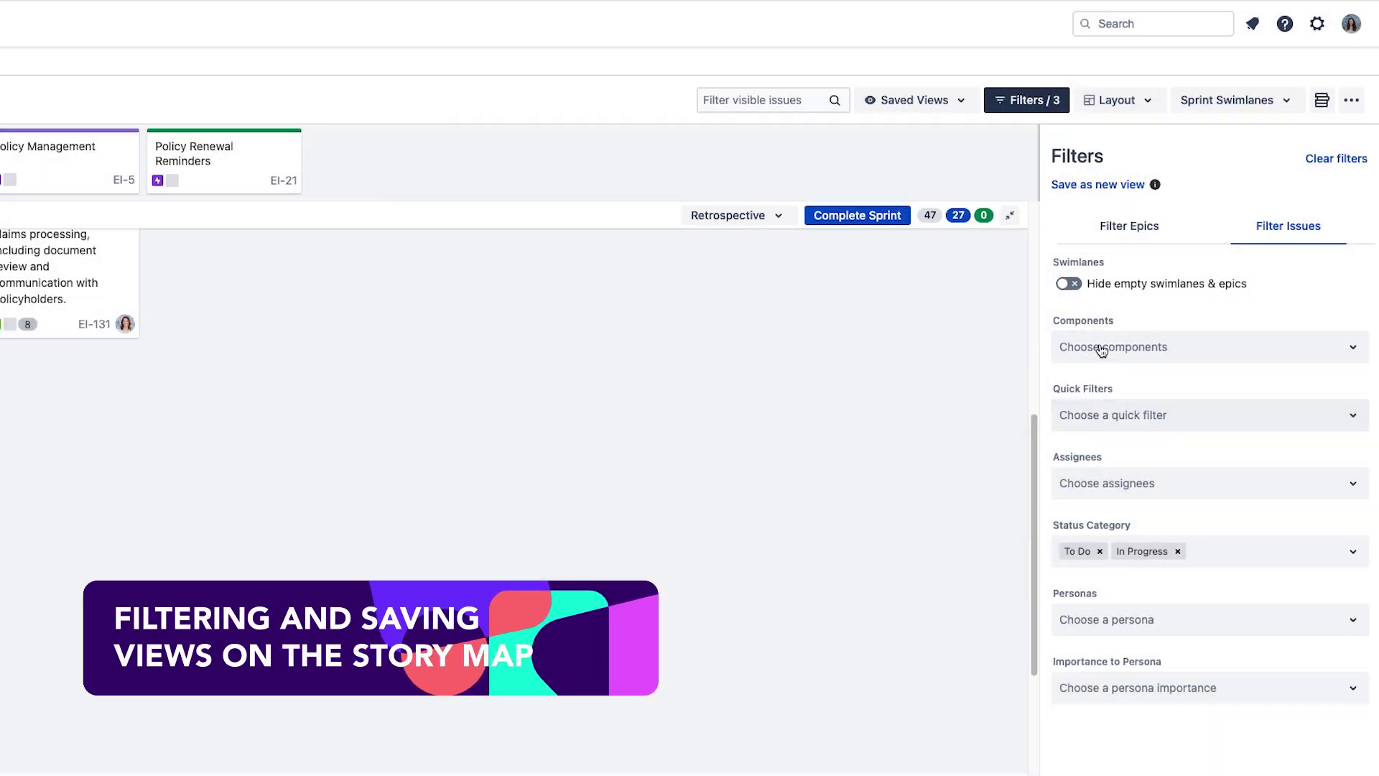
left_click(1101, 348)
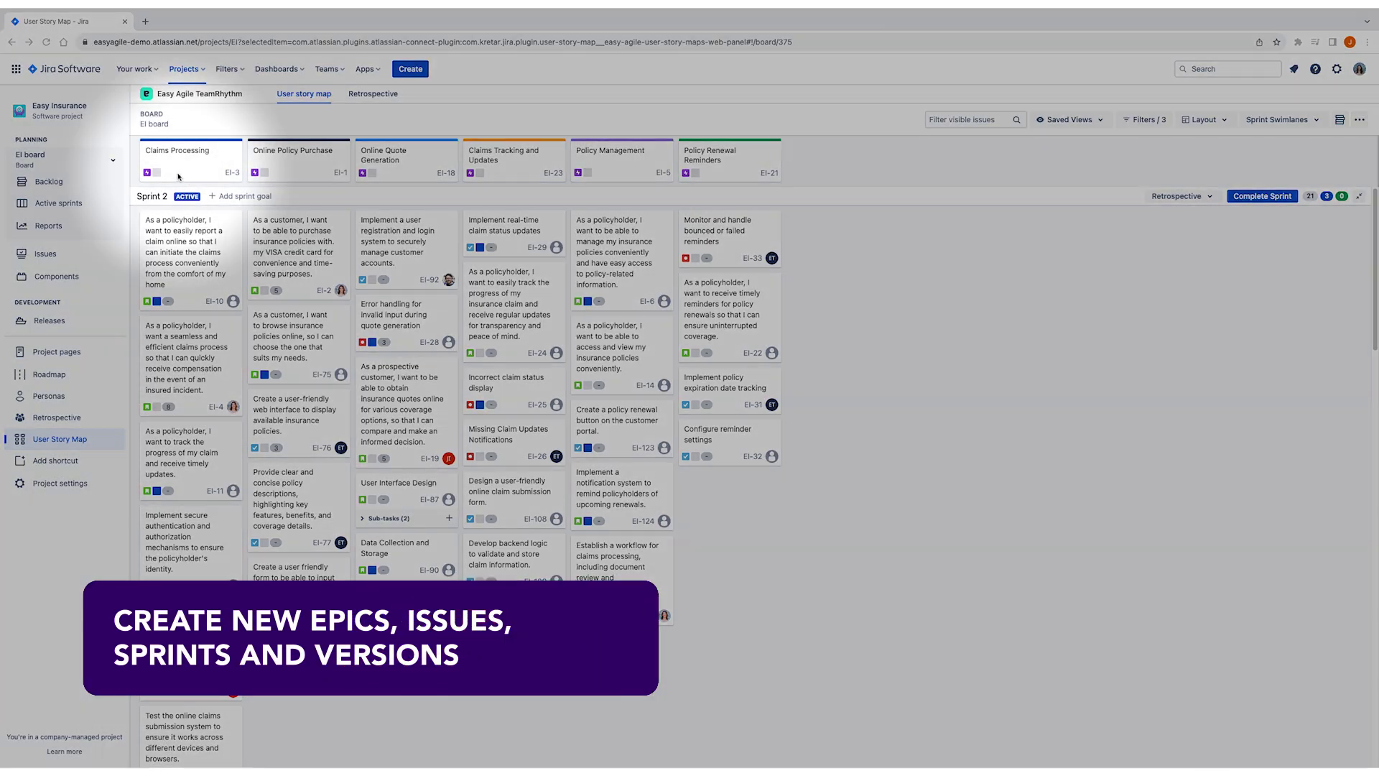
- Move EI-75 toward Claims Tracking, estimate EI-24 and EI-25, and add a 'Purchase insurance policie…' sub-task
left_click_drag(331, 316, 326, 387)
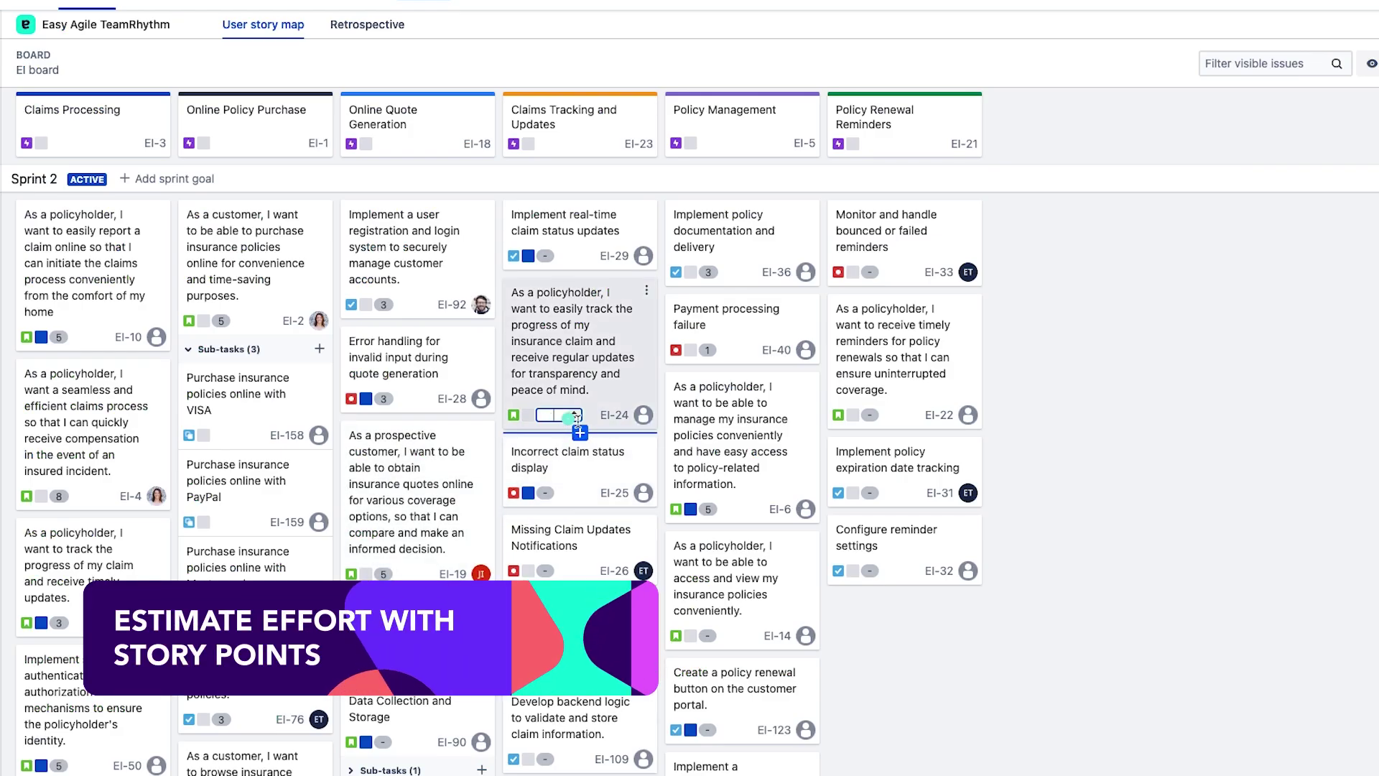
left_click(567, 415)
key("Tab")
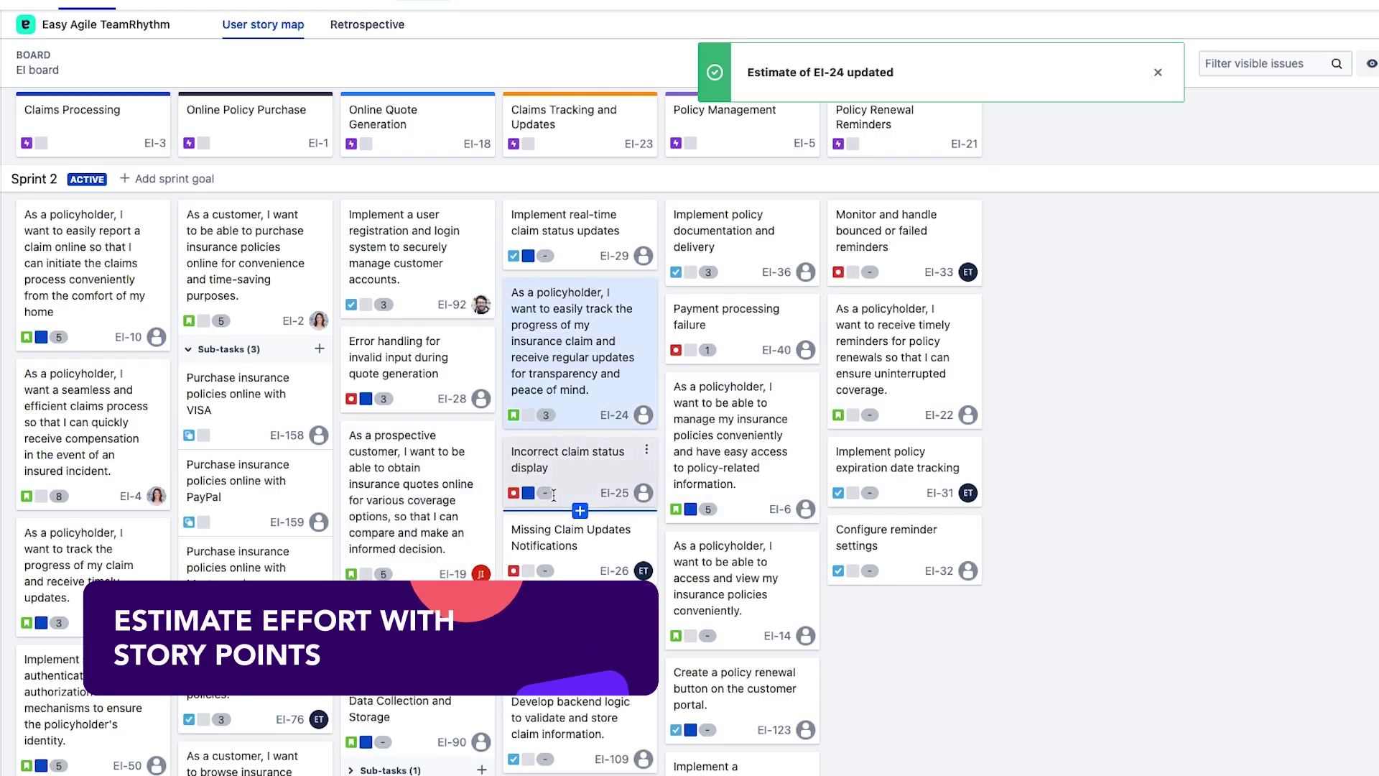
type("1")
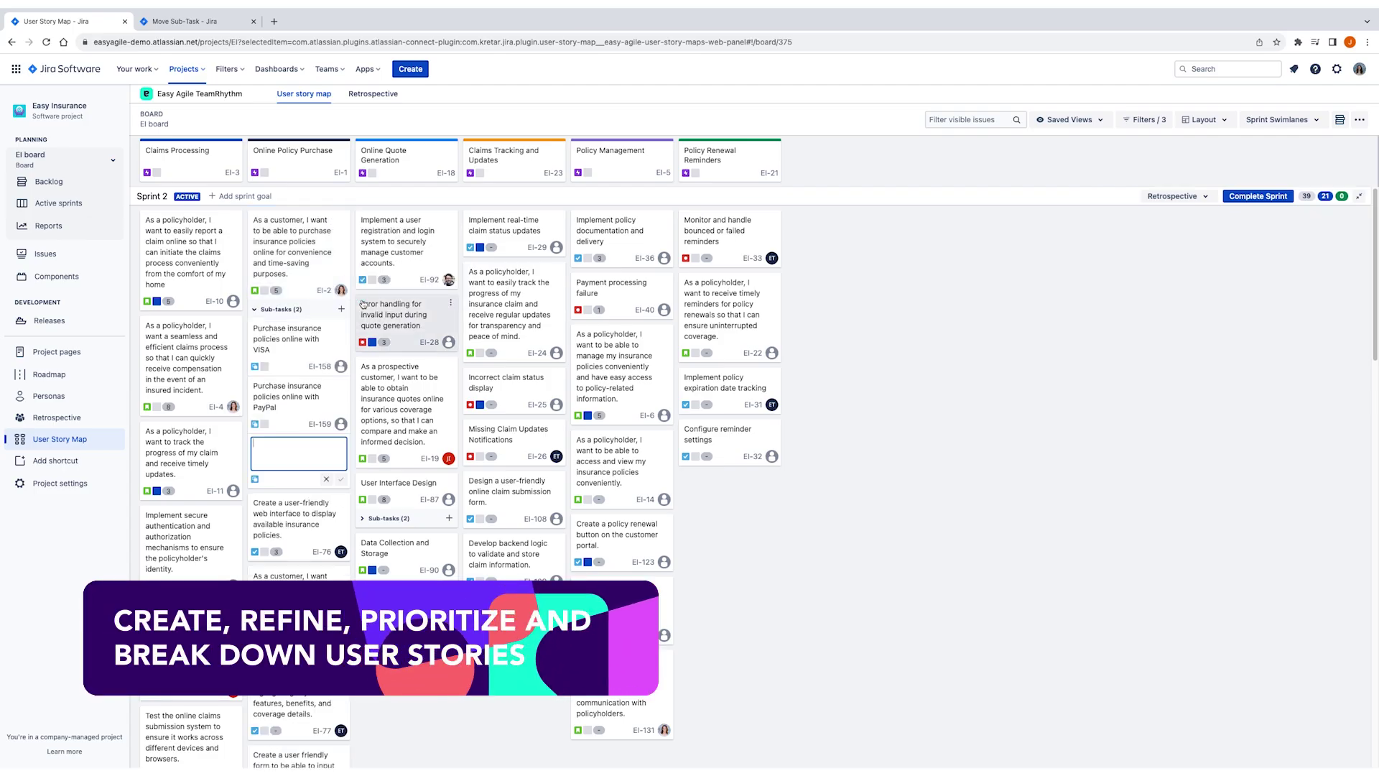
type("Purchase insurance policie")
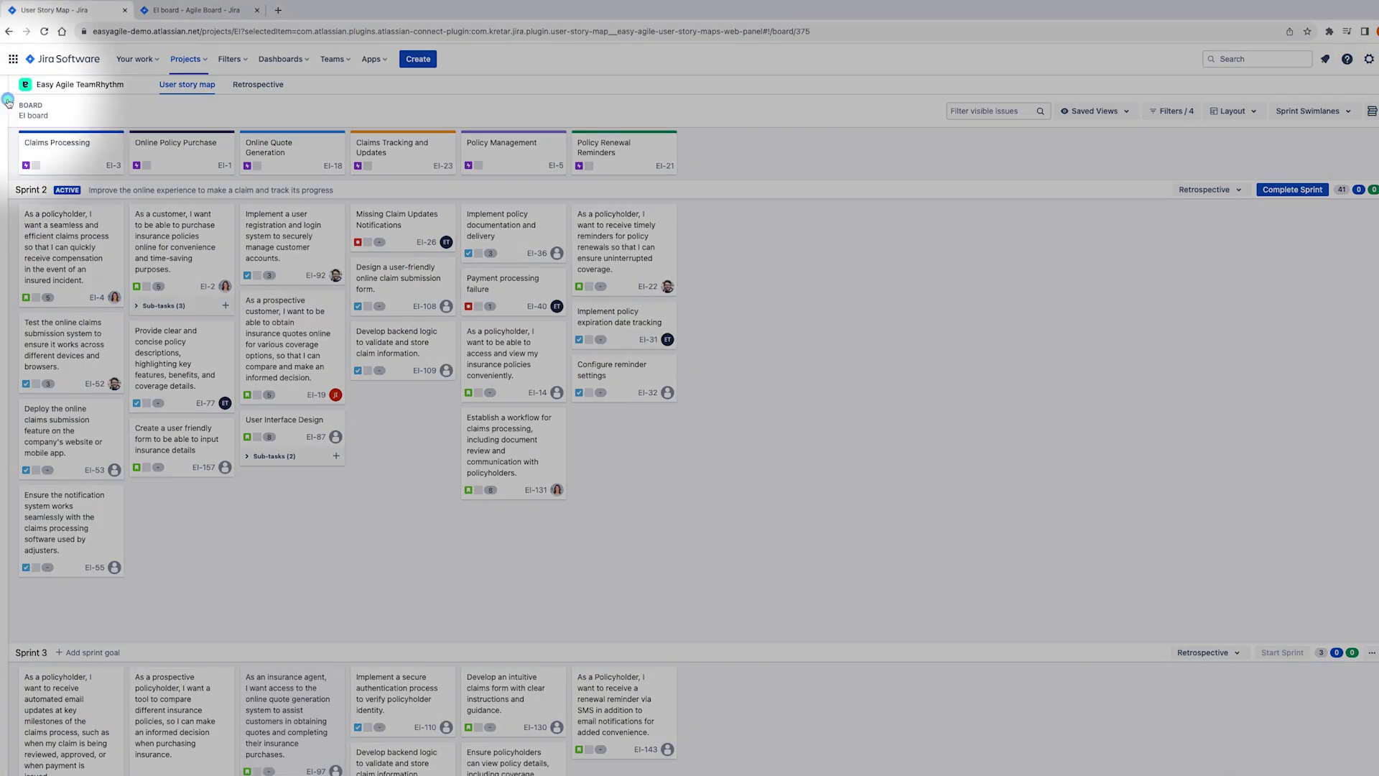
- Open the Sprint 2 Retrospective board and show its template choices
left_click(9, 99)
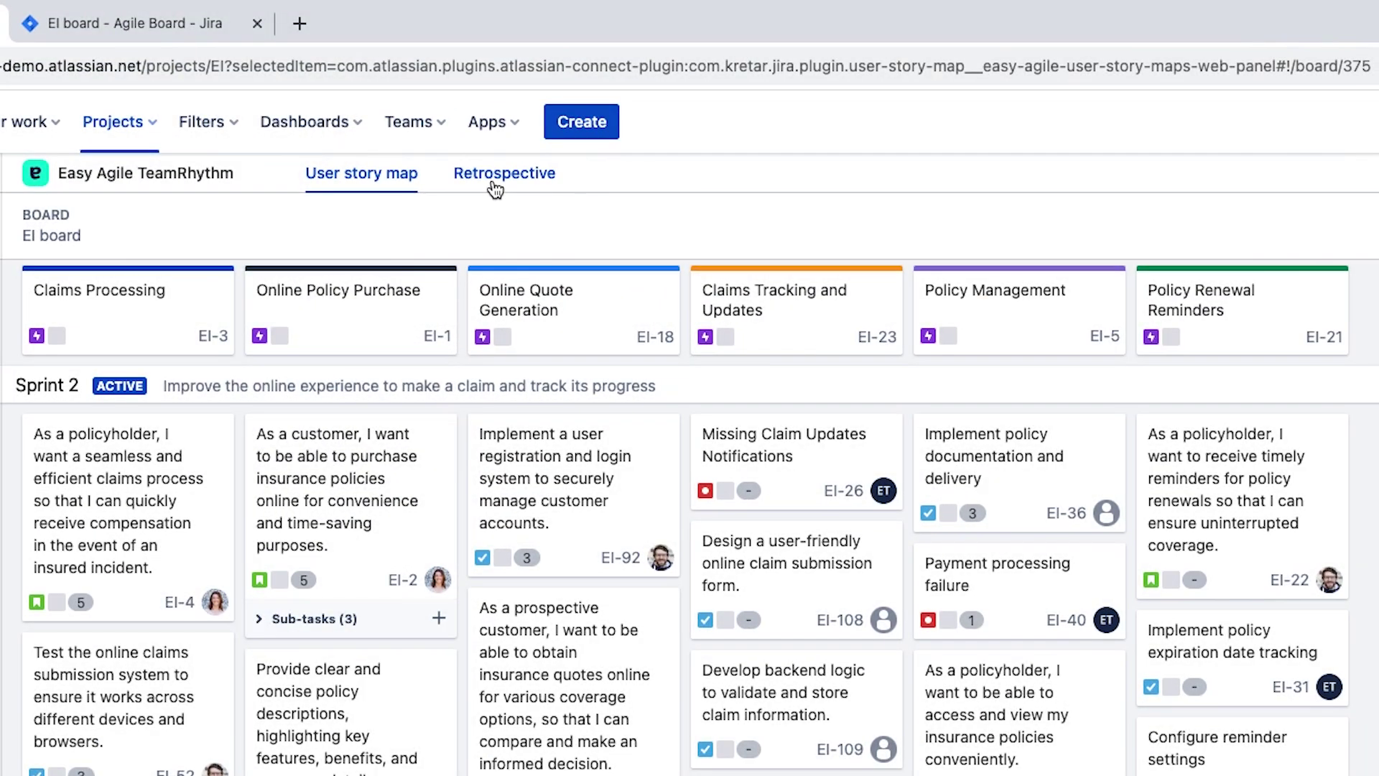
left_click(495, 188)
left_click(679, 124)
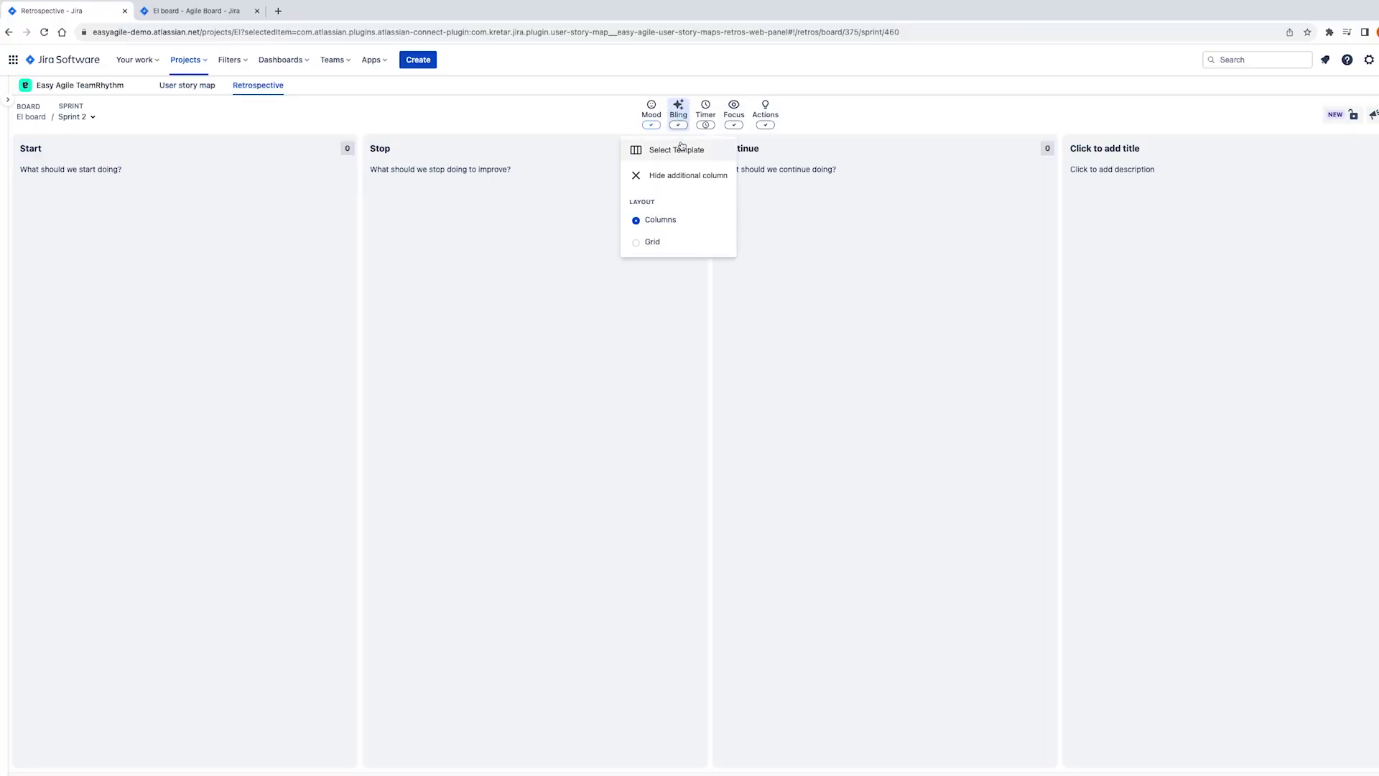
left_click(681, 149)
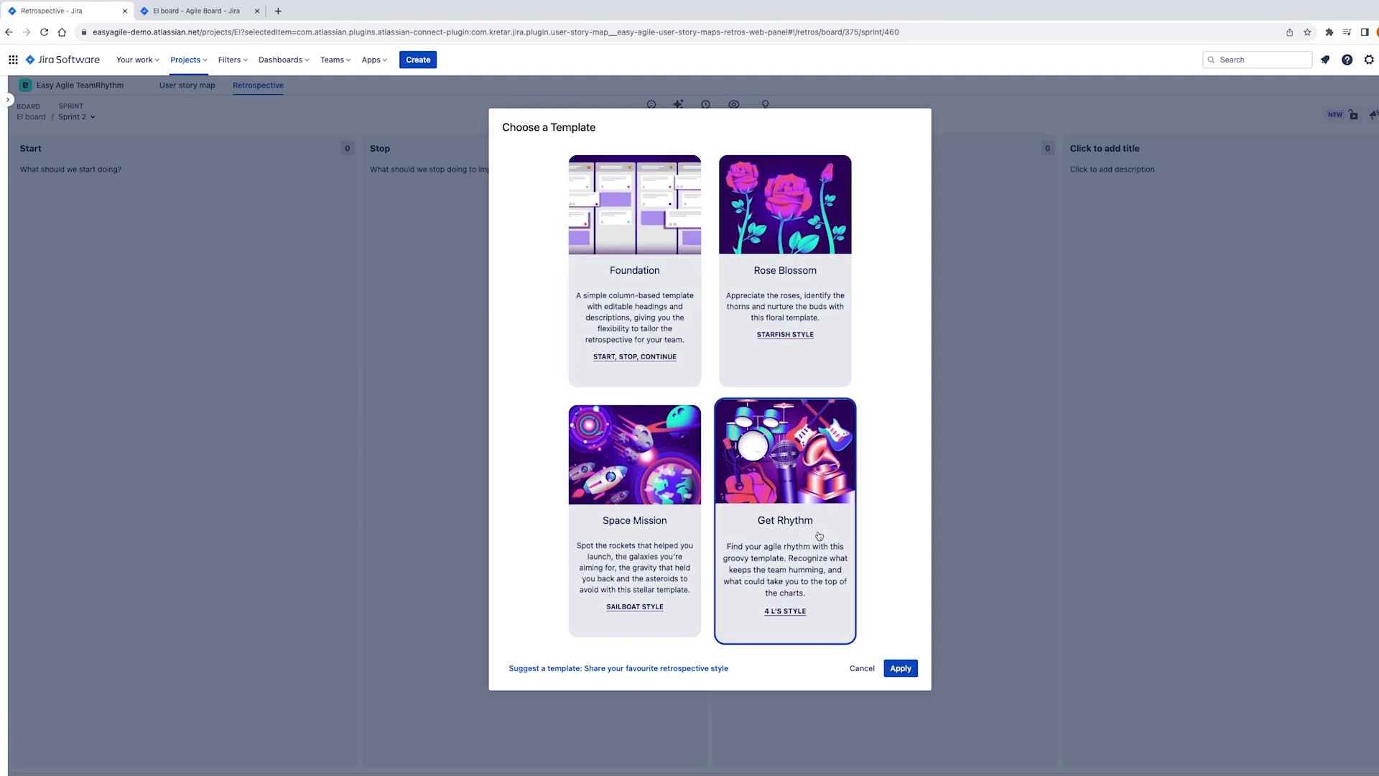
- Apply the Get Rhythm template and add a commented 'Schedule team retros for same day and time each week' item
left_click(901, 668)
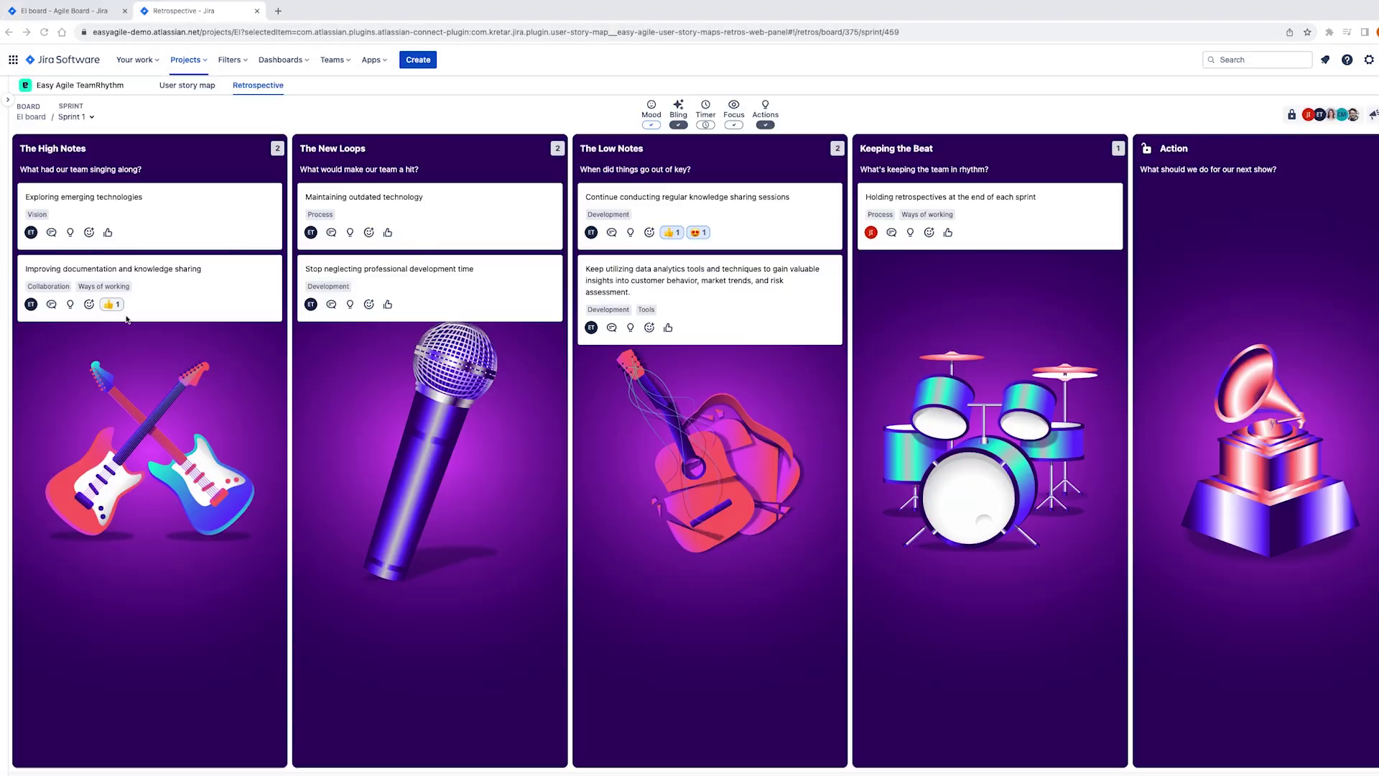
left_click(430, 352)
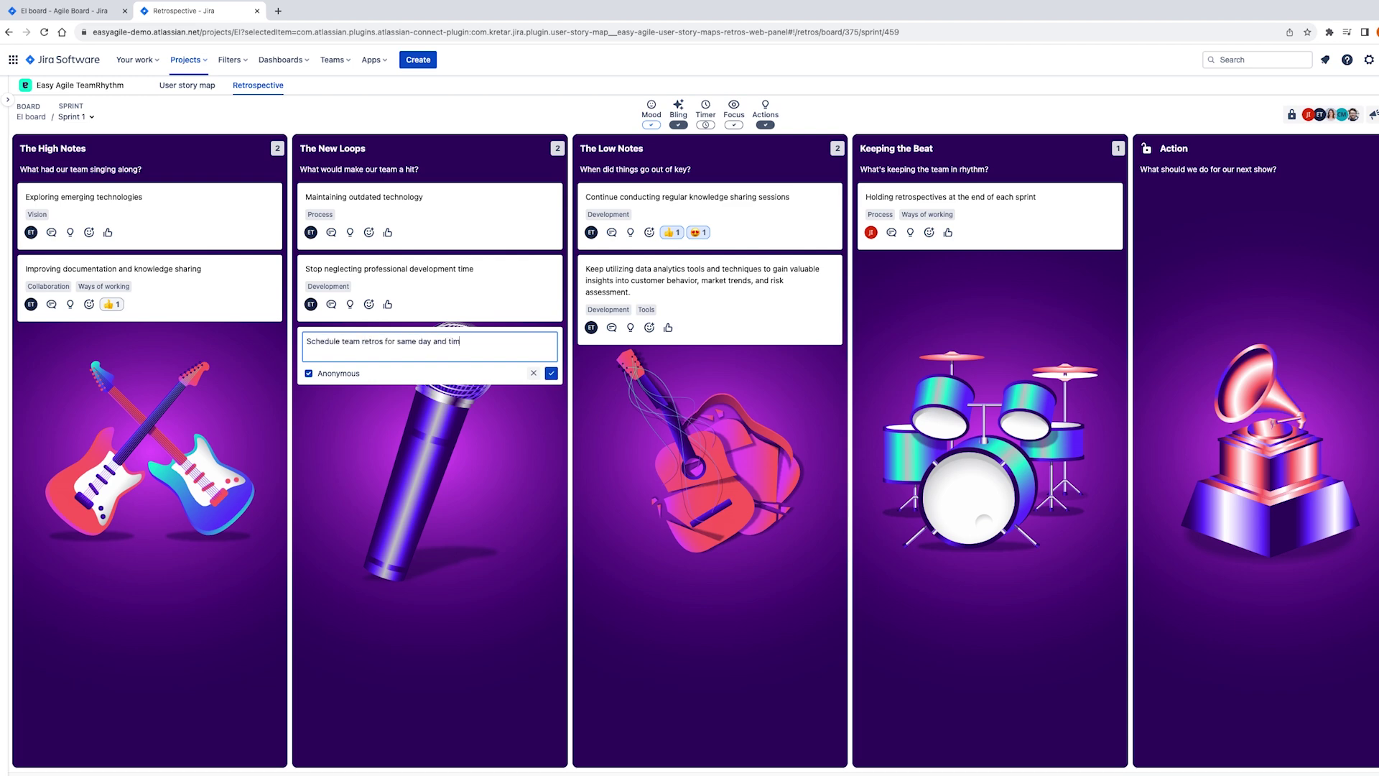
left_click(552, 373)
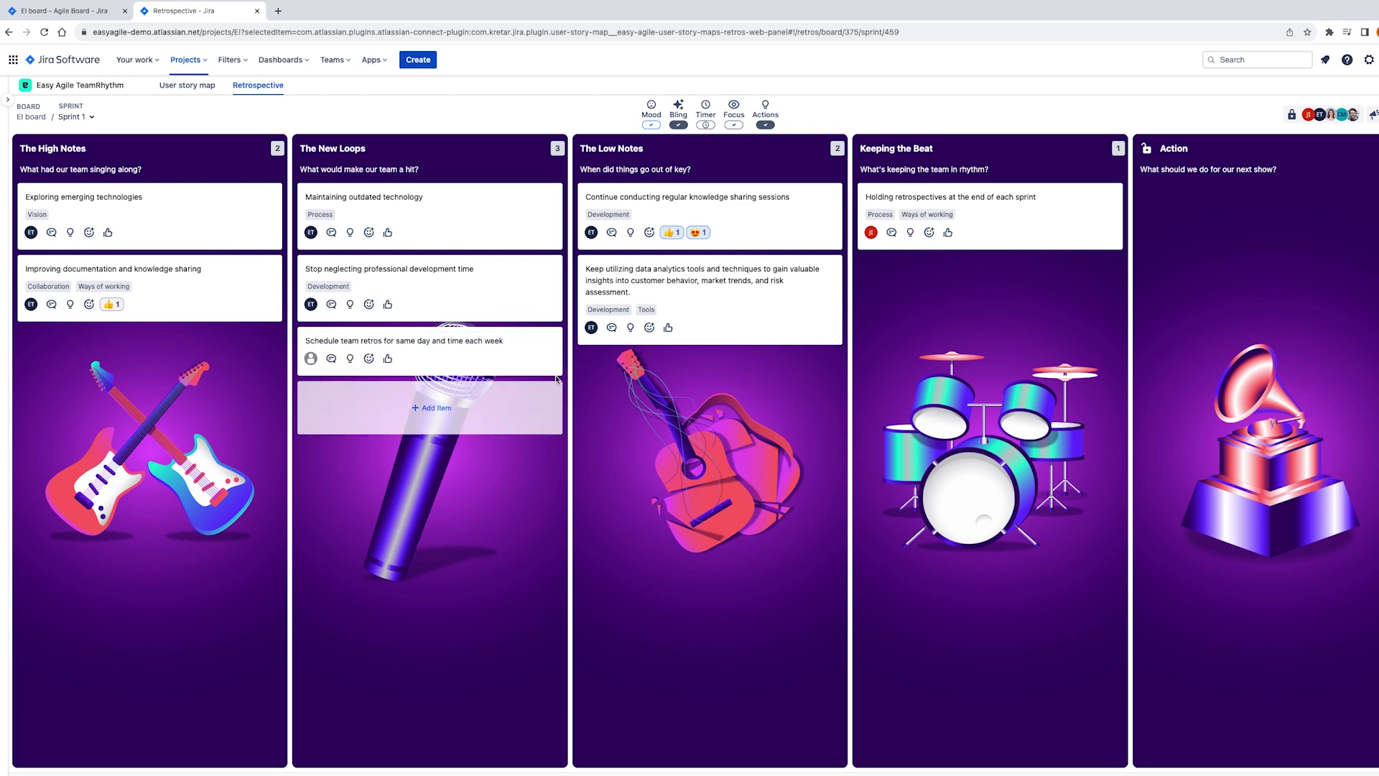
left_click(332, 358)
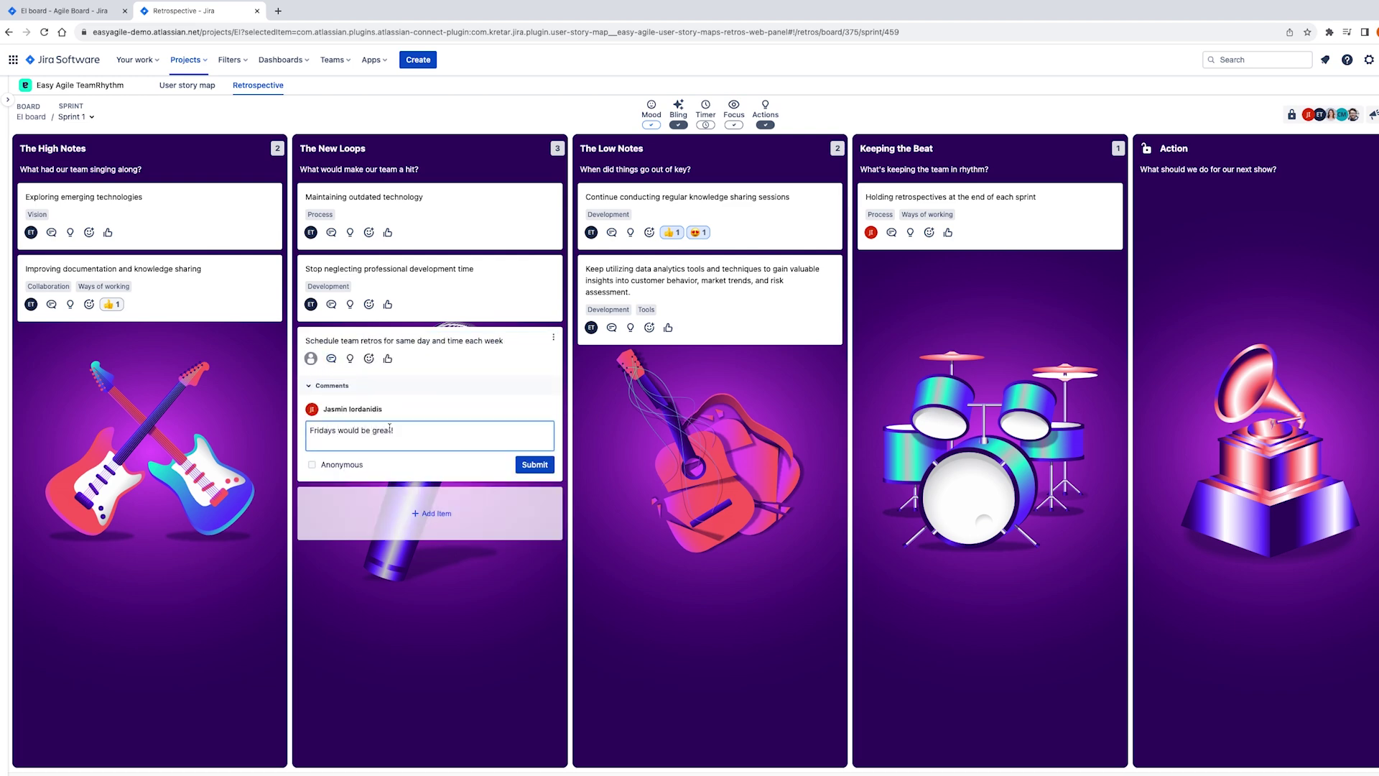
left_click(529, 464)
- Give the card a 'Create calendar item' action, a 😍 reaction and the Ways of working label
left_click(350, 358)
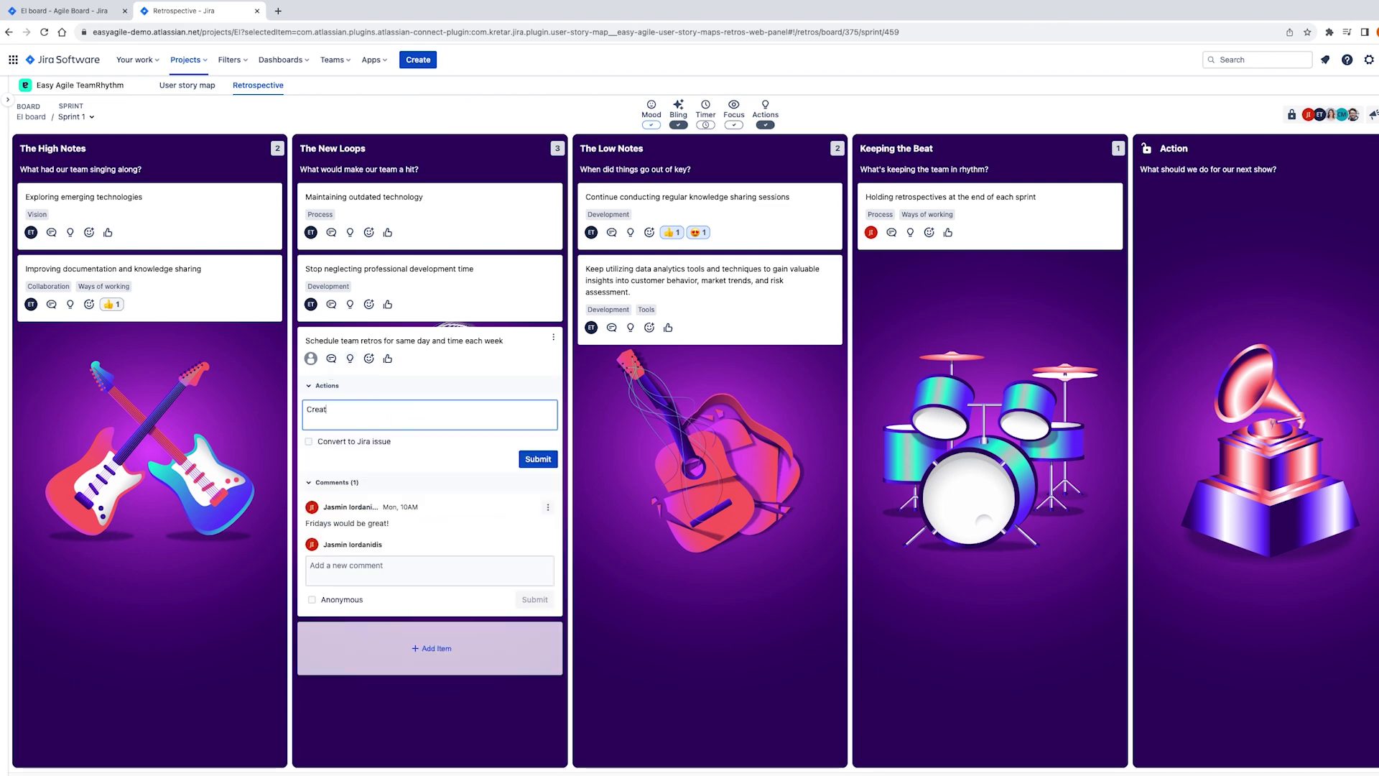
key("Return")
left_click(368, 358)
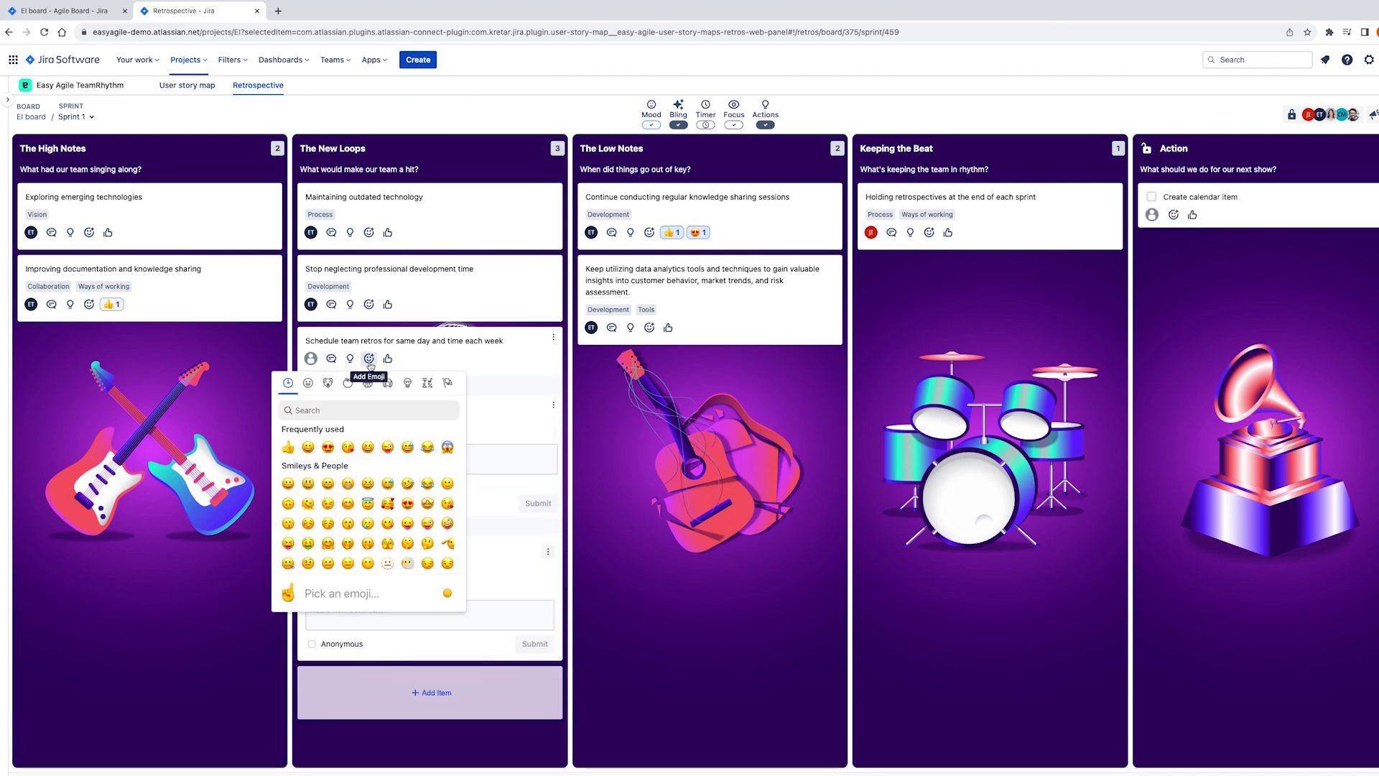
left_click(328, 447)
left_click(553, 337)
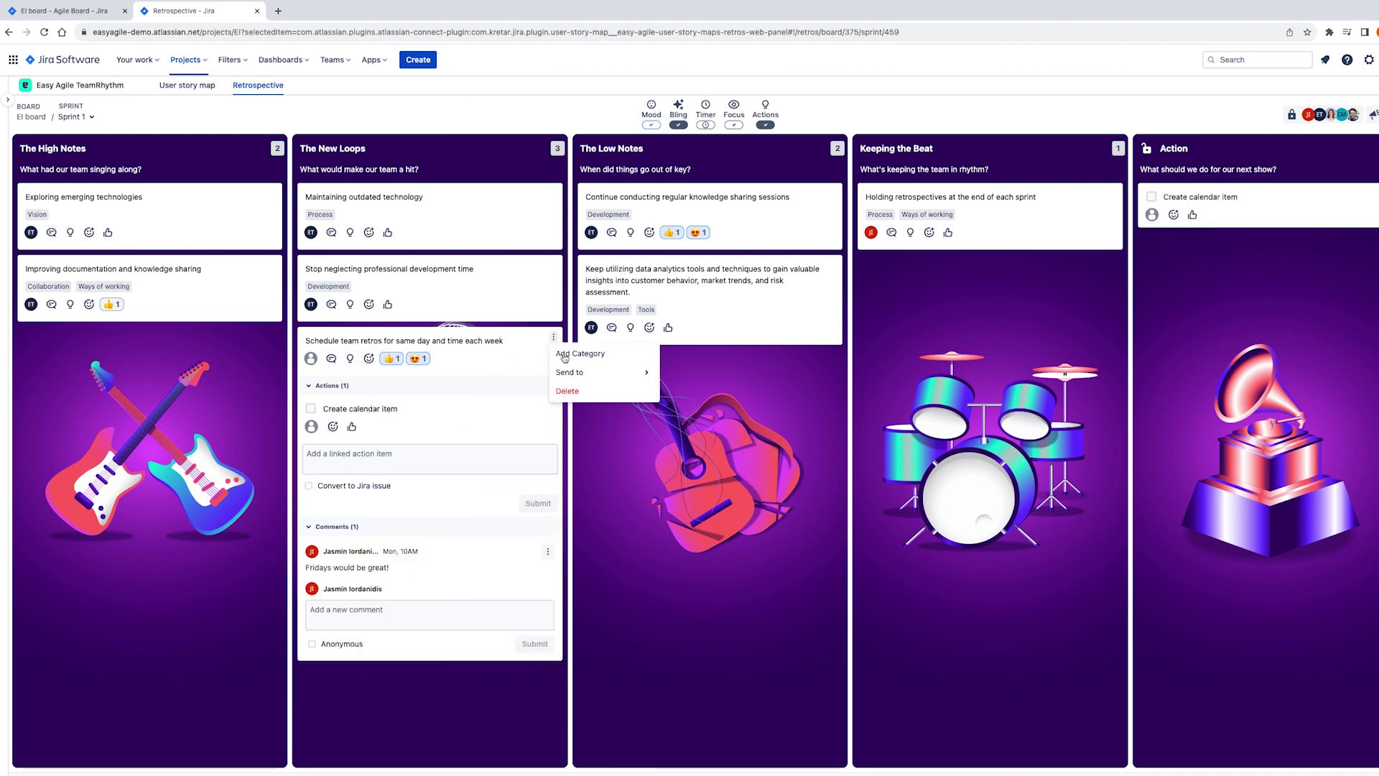
left_click(571, 367)
left_click(337, 389)
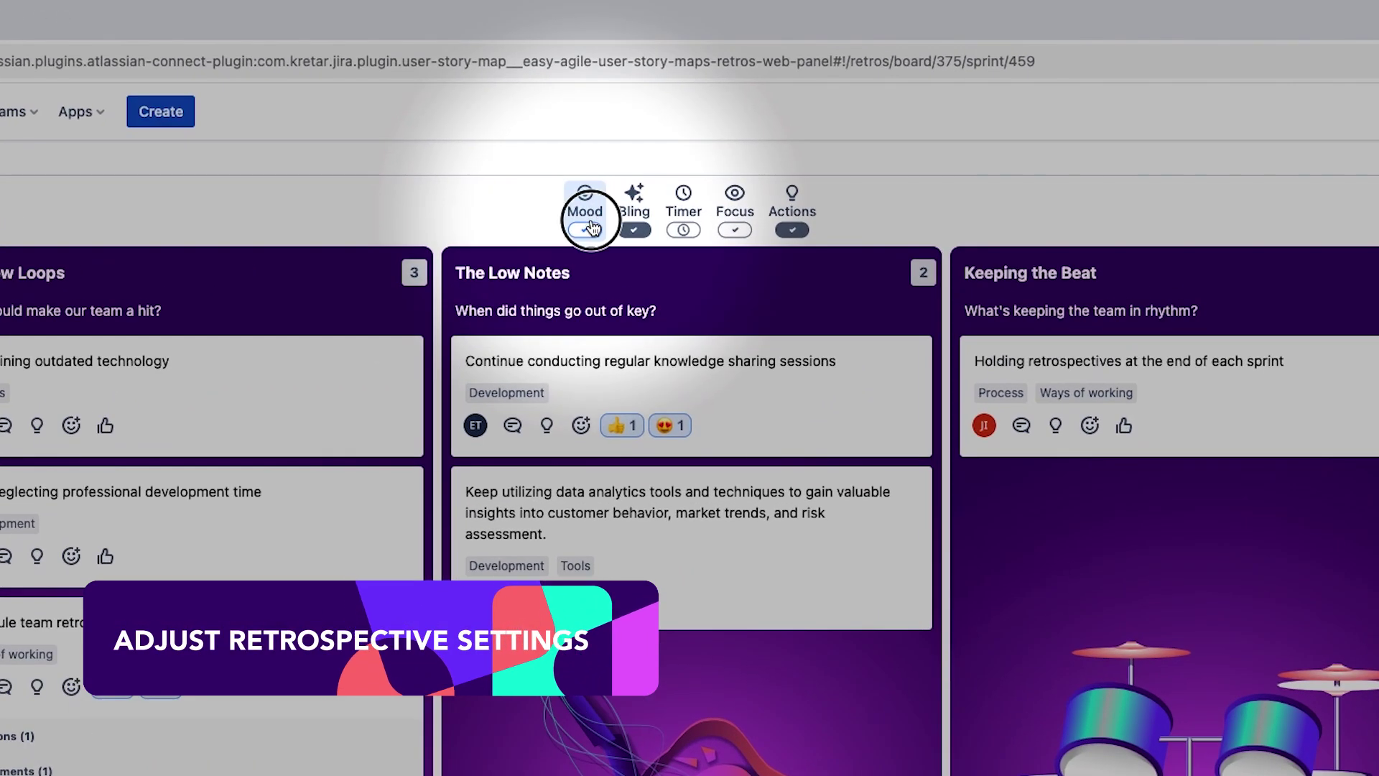
- Vote the happiest team mood for this sprint
left_click(651, 117)
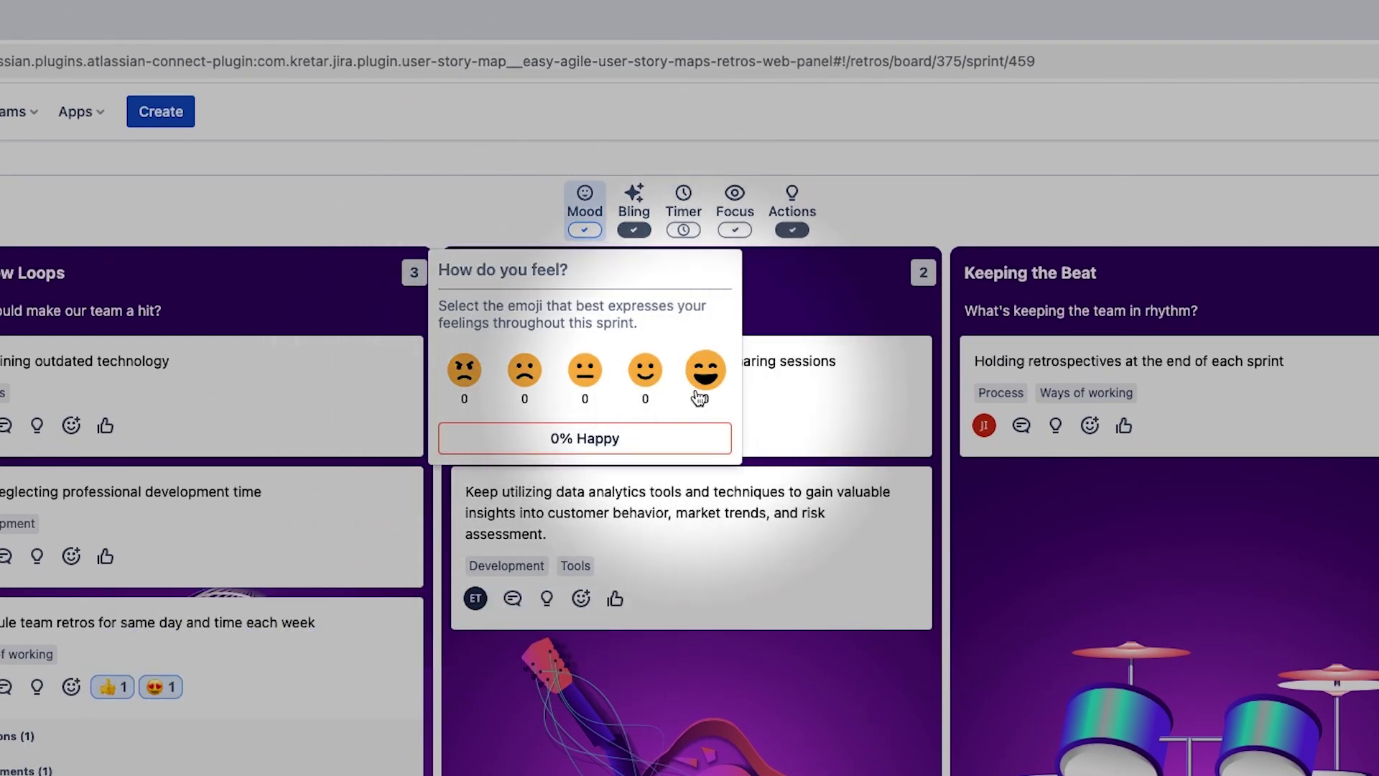
left_click(700, 397)
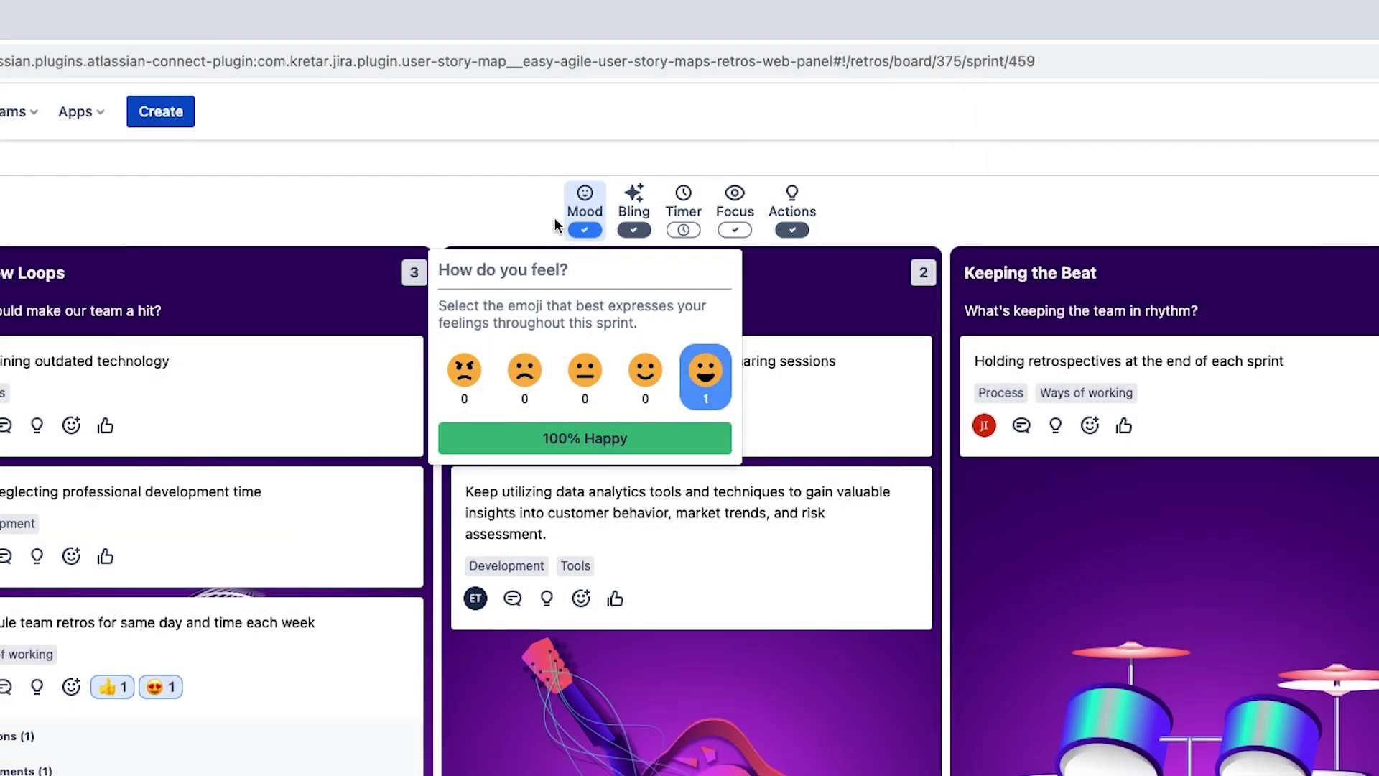
left_click(585, 201)
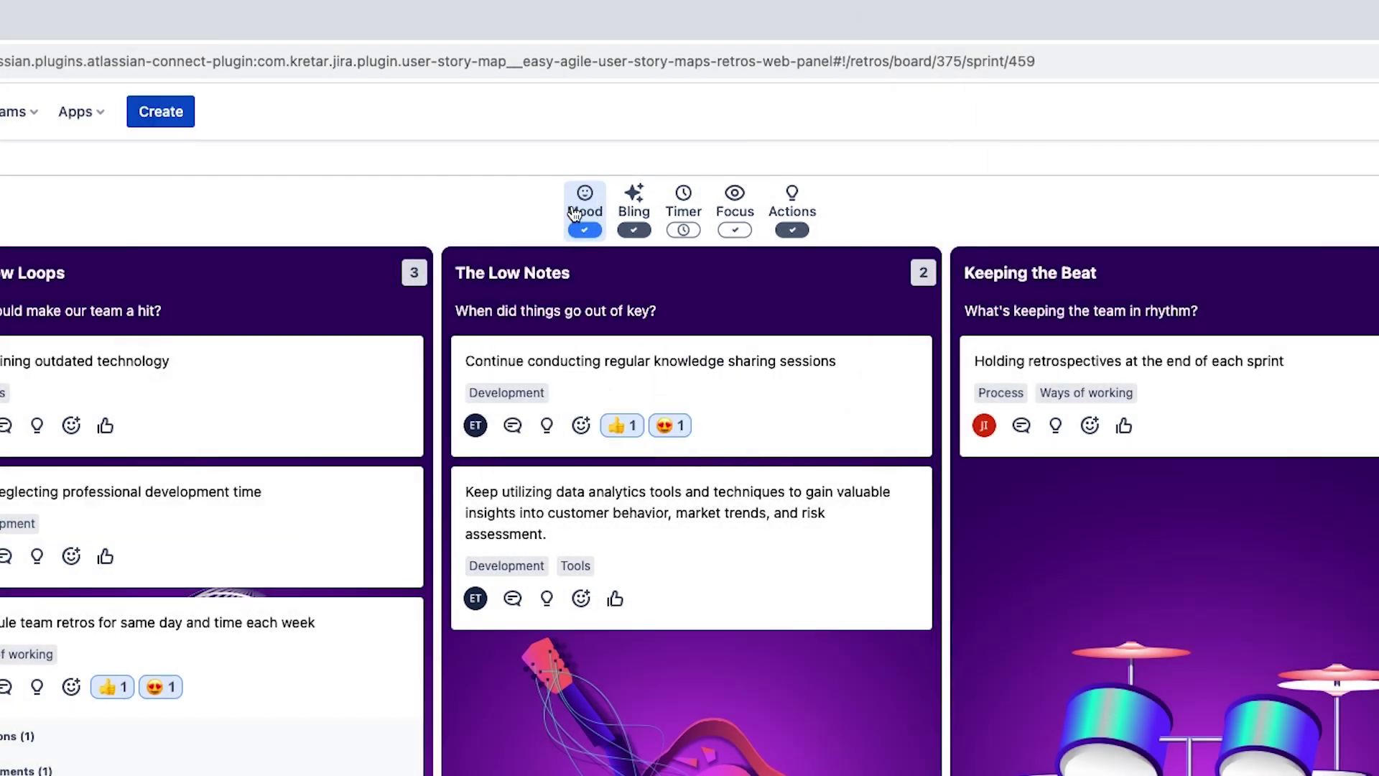
- Start a 30-minute retro countdown timer
left_click(683, 201)
left_click(736, 348)
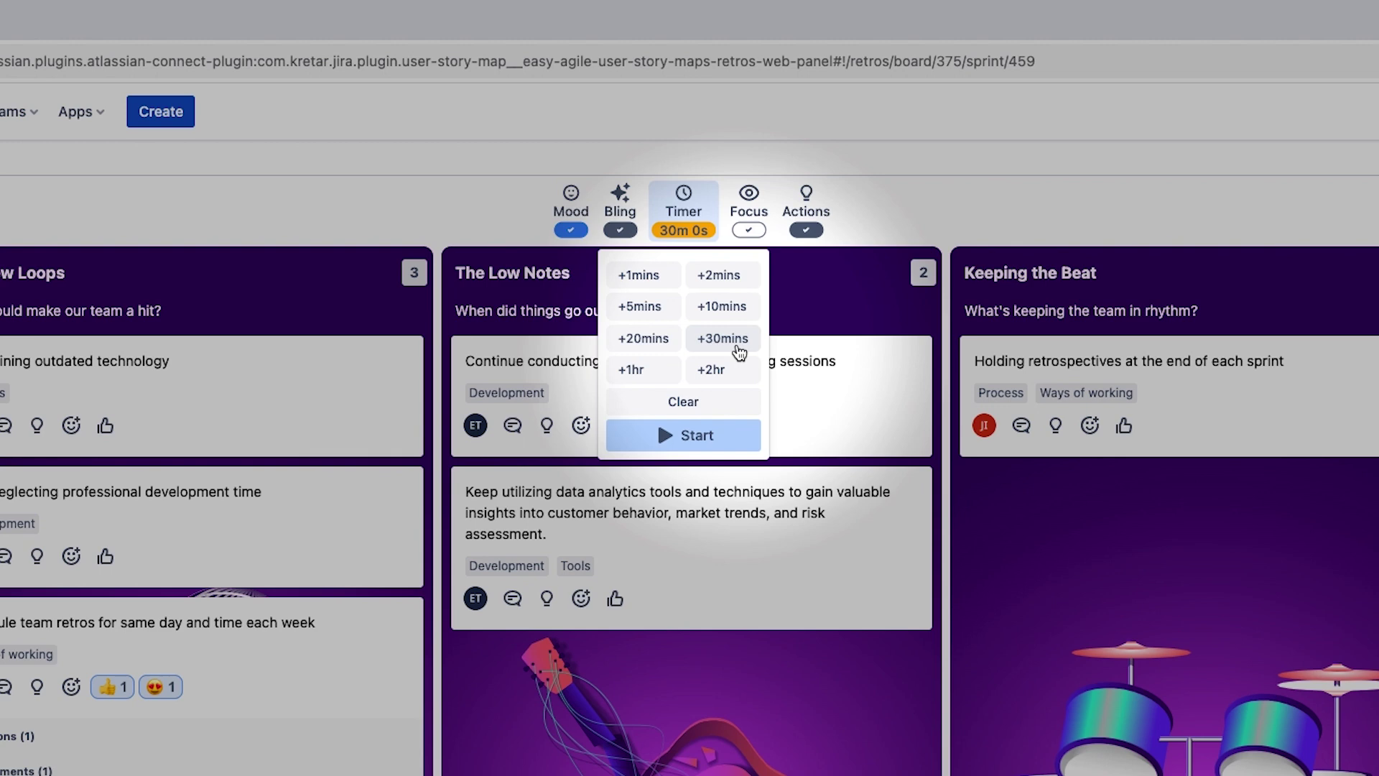
left_click(657, 419)
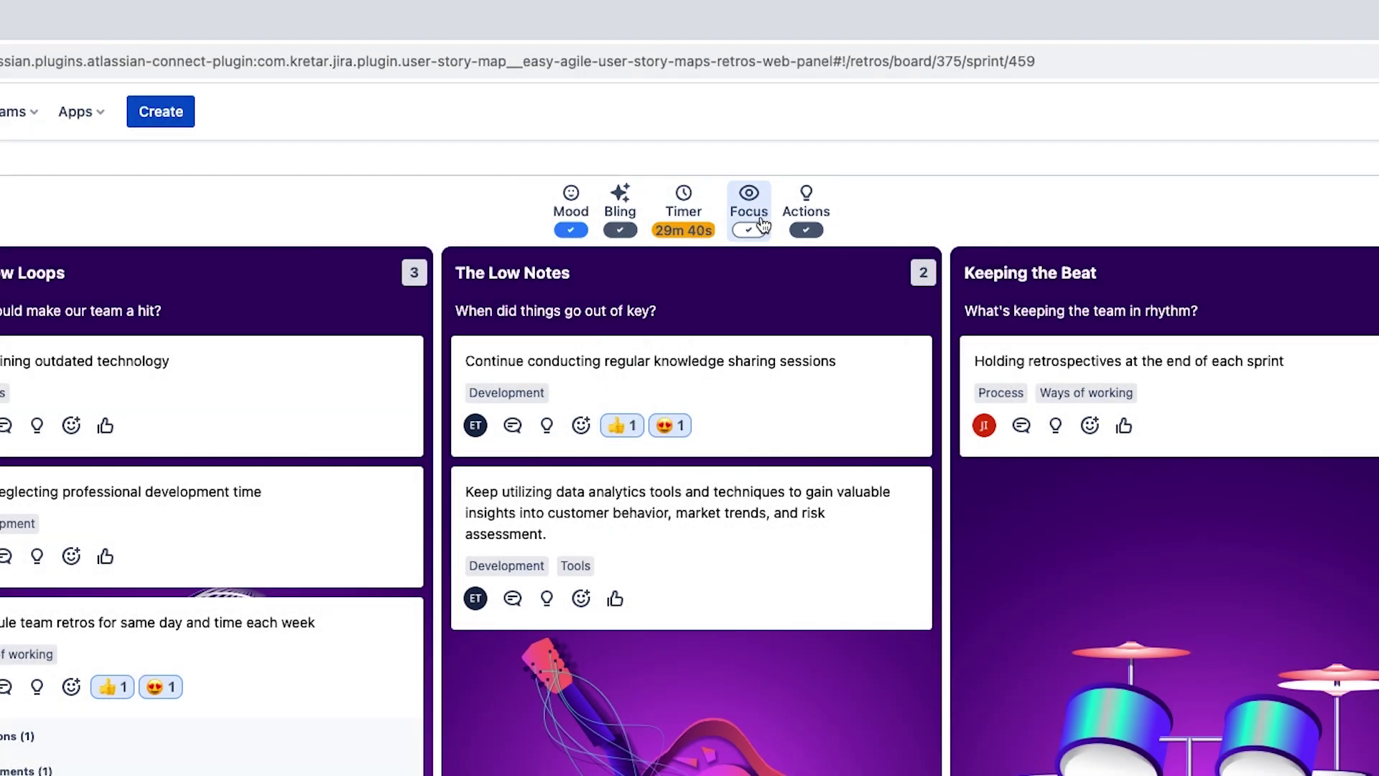
- Filter the board to Ways of working cards, then clear that filter
left_click(753, 215)
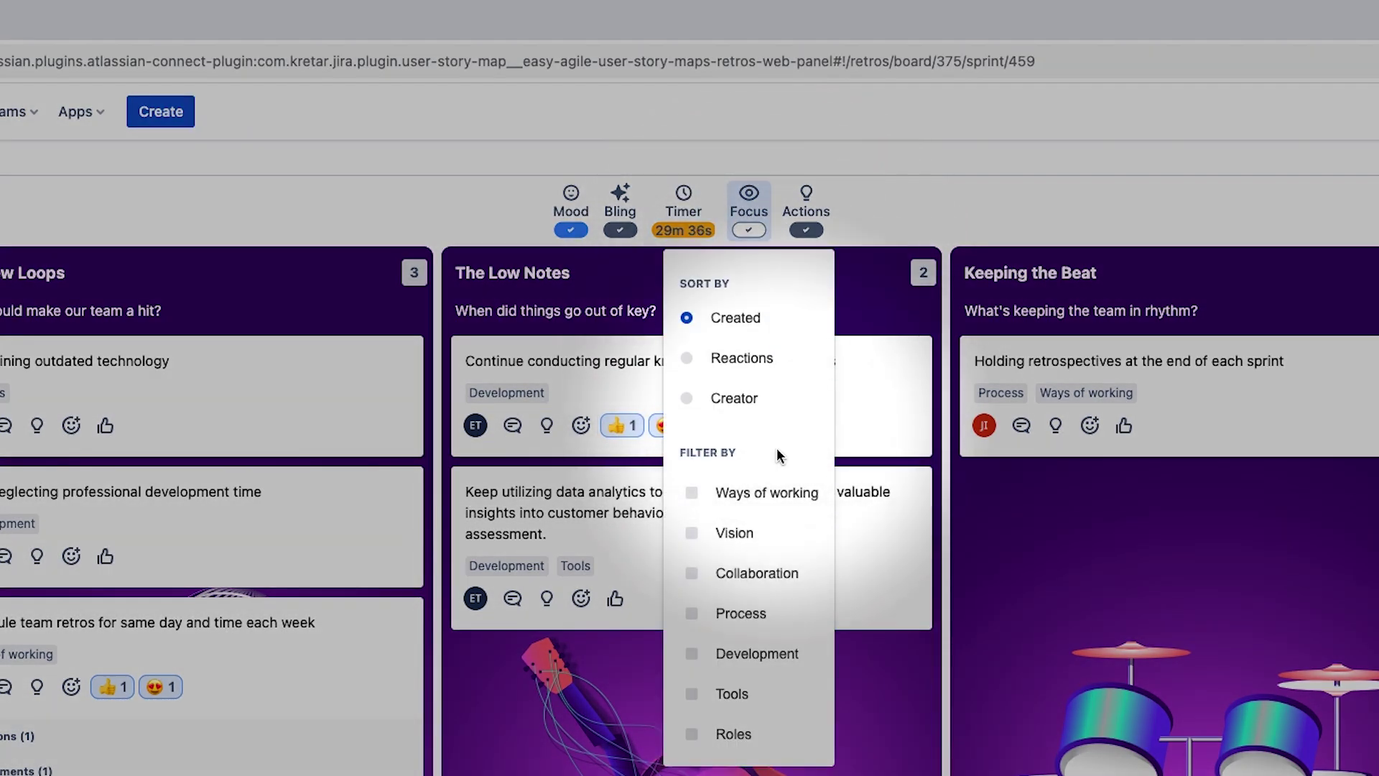
left_click(722, 495)
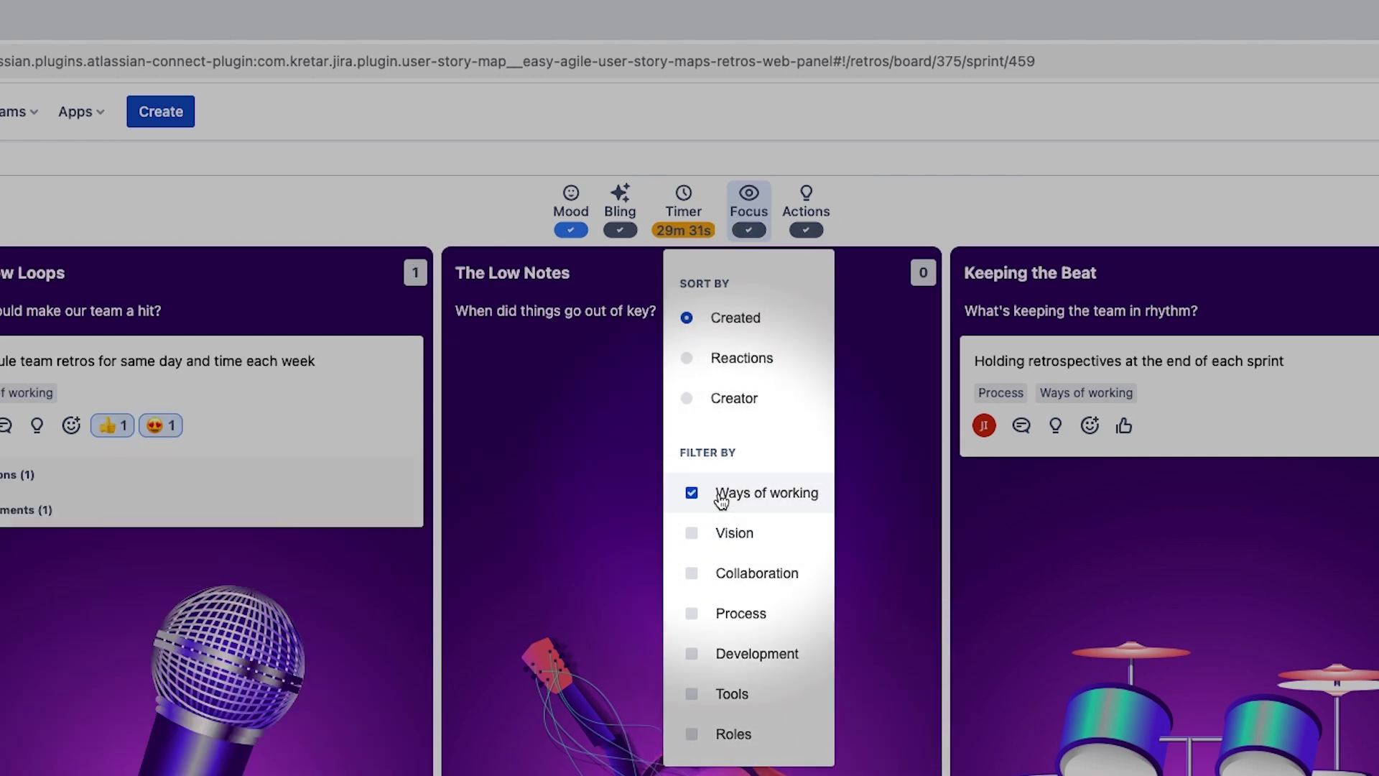
left_click(721, 496)
- Clear the Collaboration filter and type the action 'Create a backlog of team documentation needed for cl…'
left_click(716, 574)
left_click(716, 574)
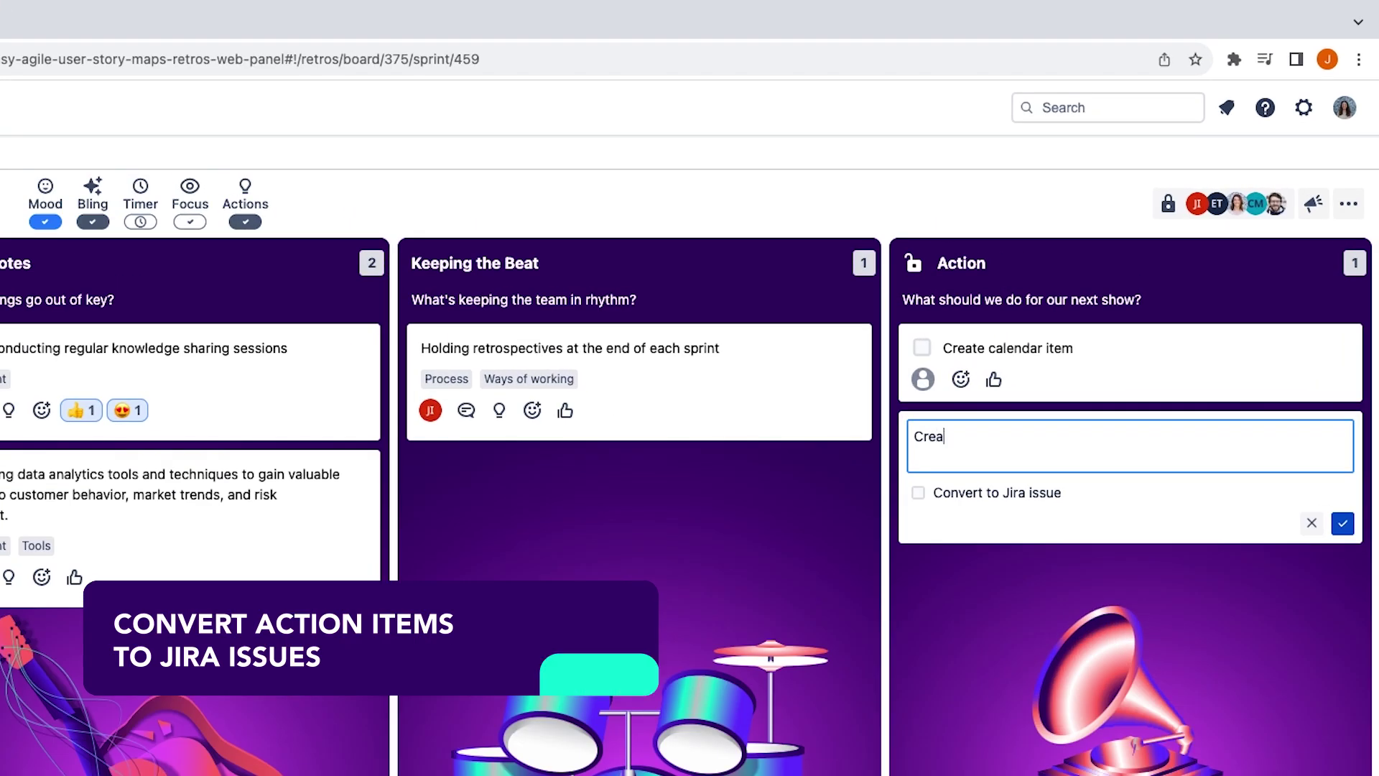
type("te a backlog of te")
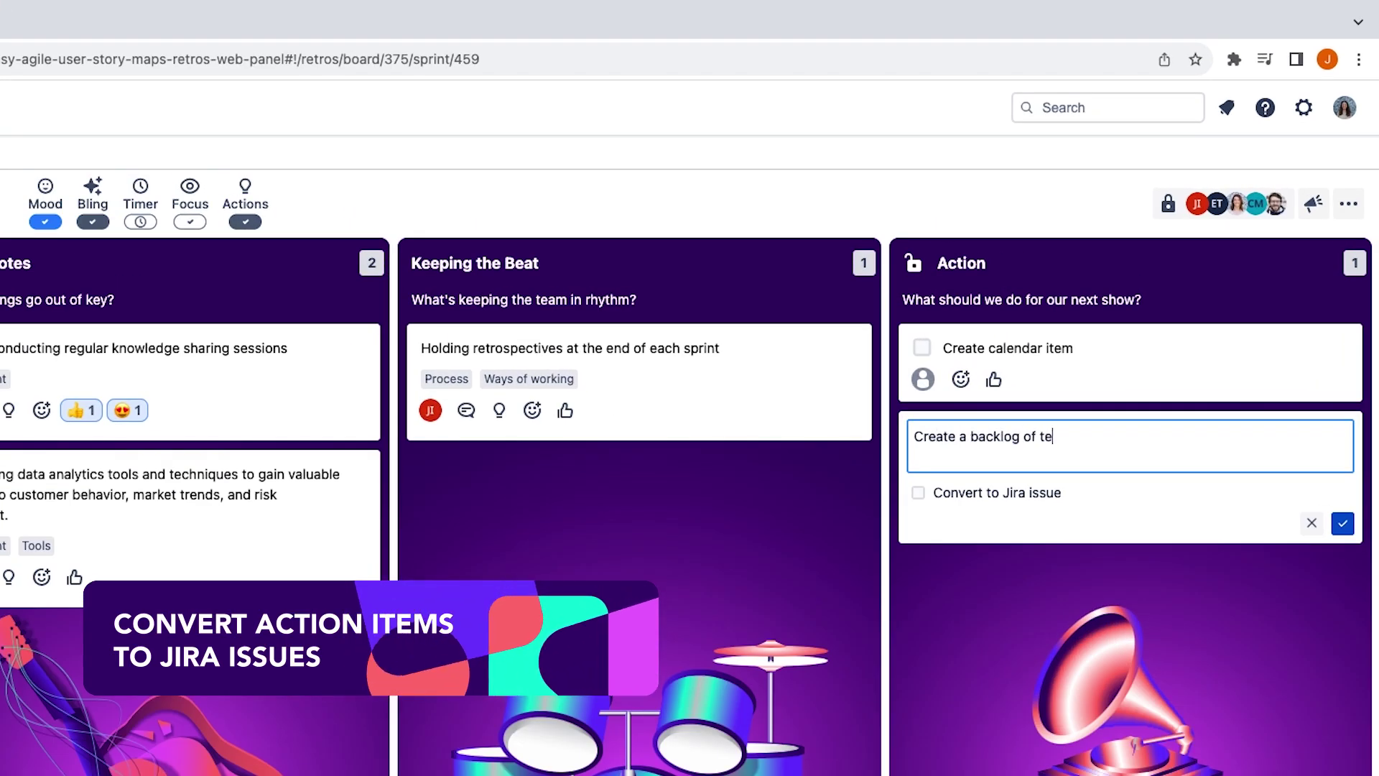
type("am documentation needed for claims processing technologies")
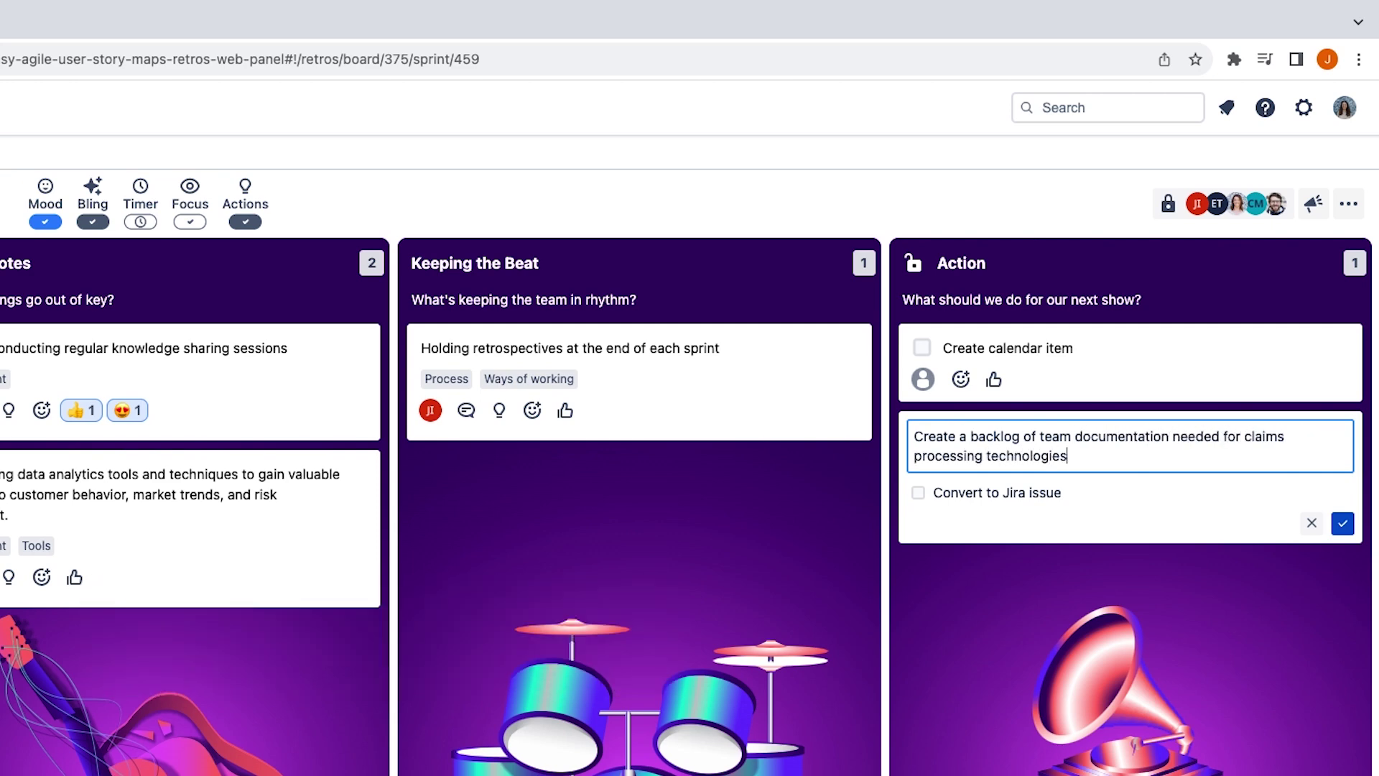
- Convert the action into a Jira issue linked to epic EI-3, scheduled in Sprint 2, and save it
left_click(919, 493)
left_click(934, 508)
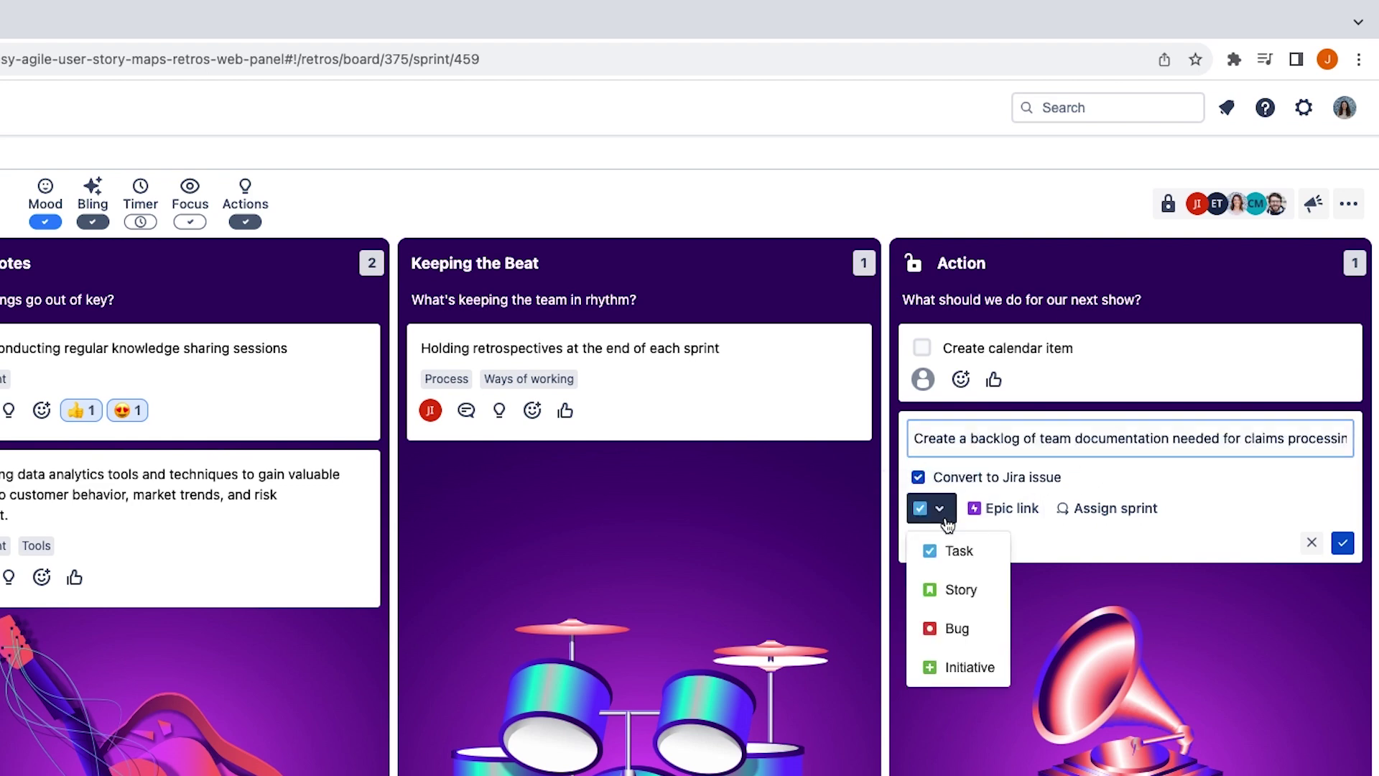
left_click(1005, 505)
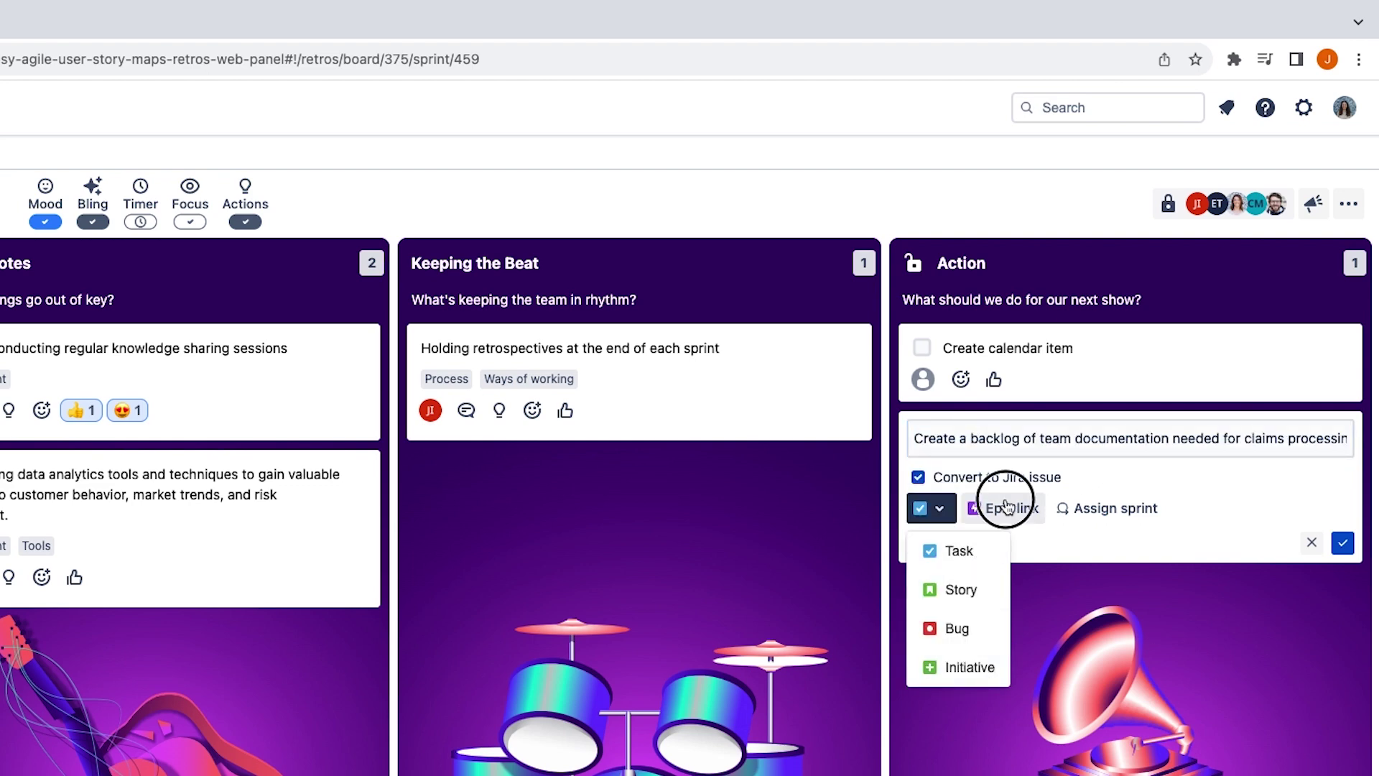
left_click(1042, 670)
left_click(1073, 518)
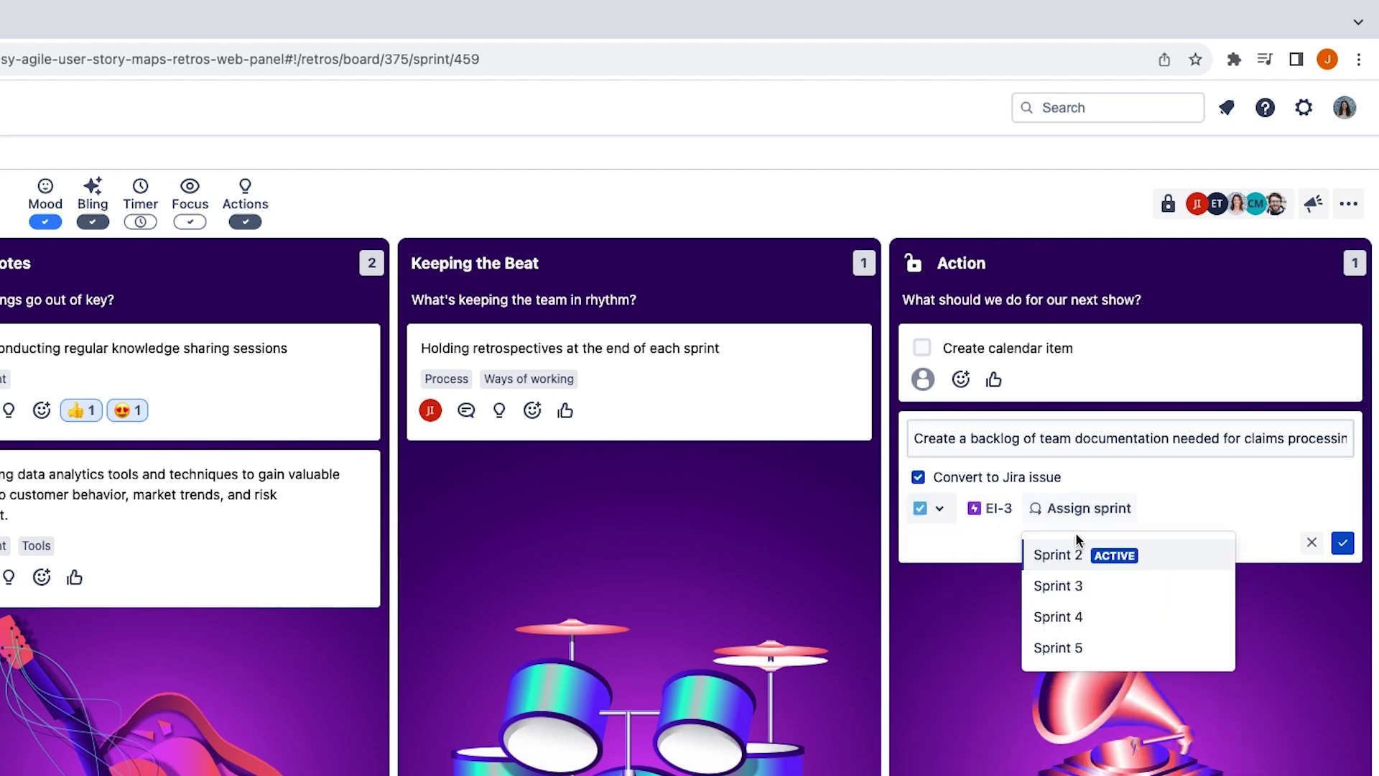
left_click(1074, 555)
left_click(1342, 542)
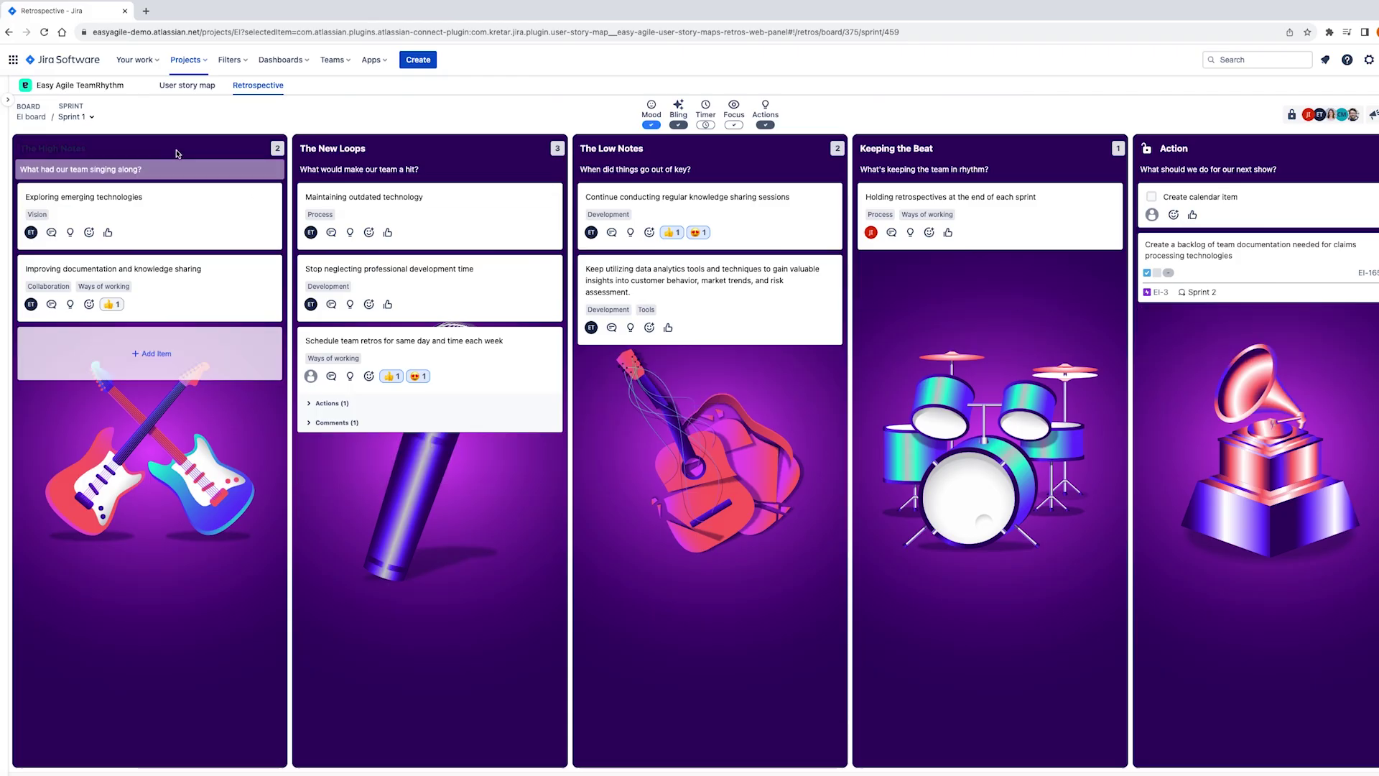
- Switch to the User story map tab to view the new documentation card in Sprint 2
left_click(174, 86)
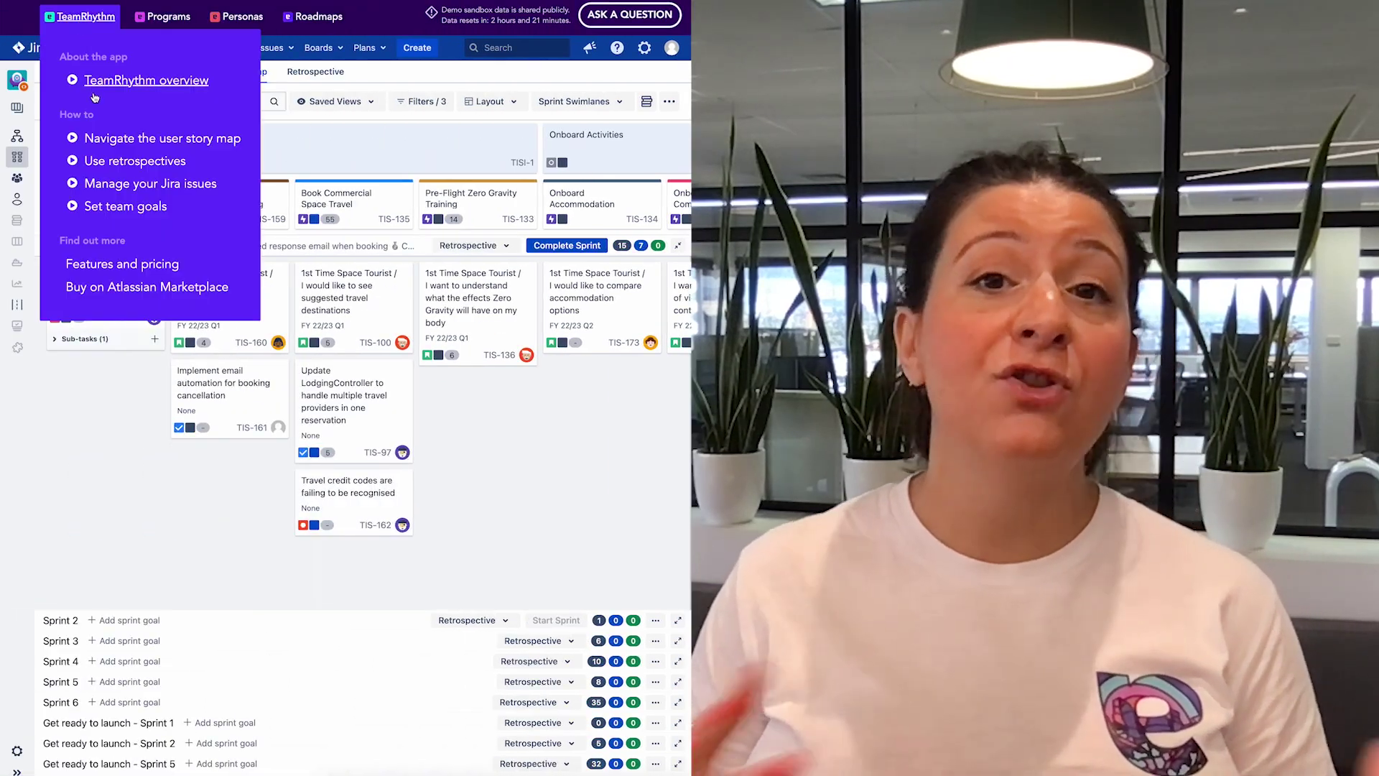
- Scroll across and down the story map to review the sprints and backlog
scroll(287, 358, "right", 3)
scroll(286, 359, "right", 10)
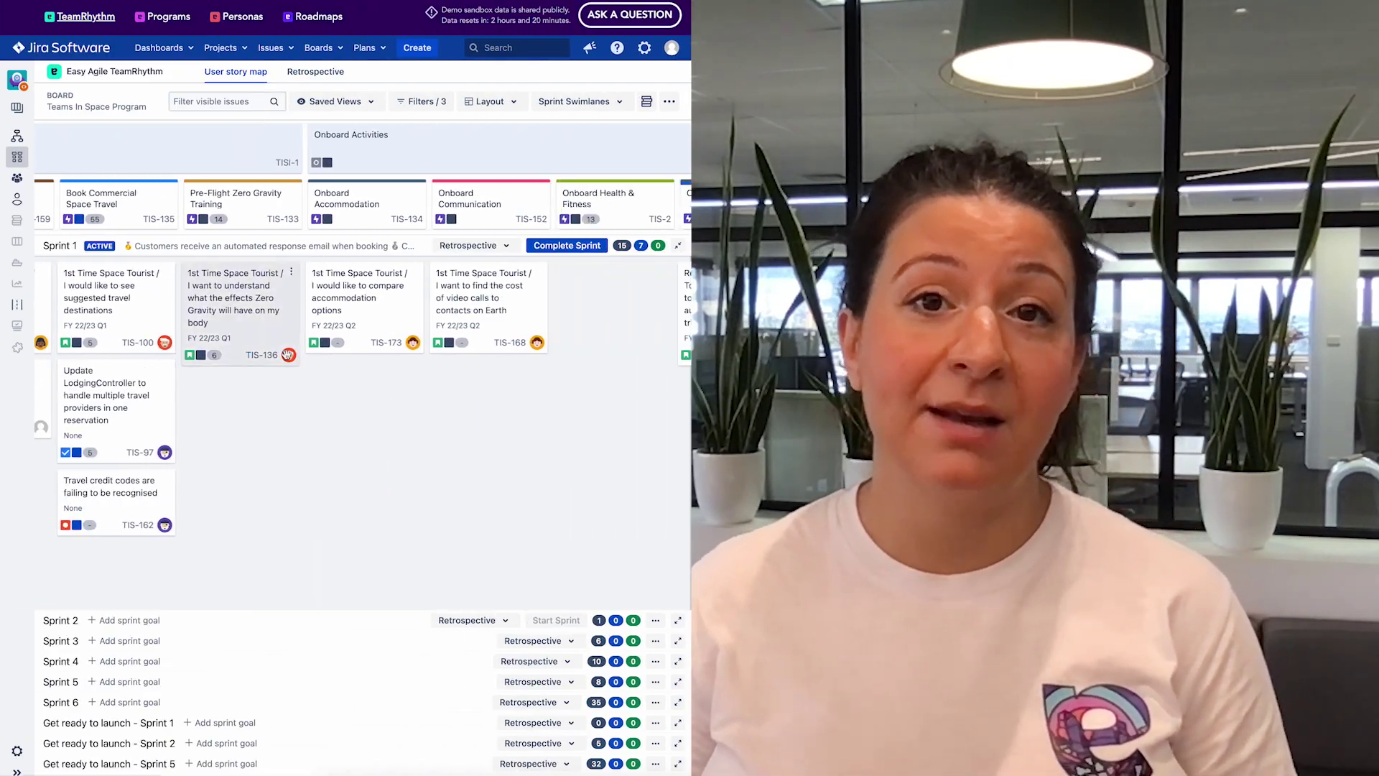
scroll(287, 358, "down", 1)
scroll(286, 358, "down", 10)
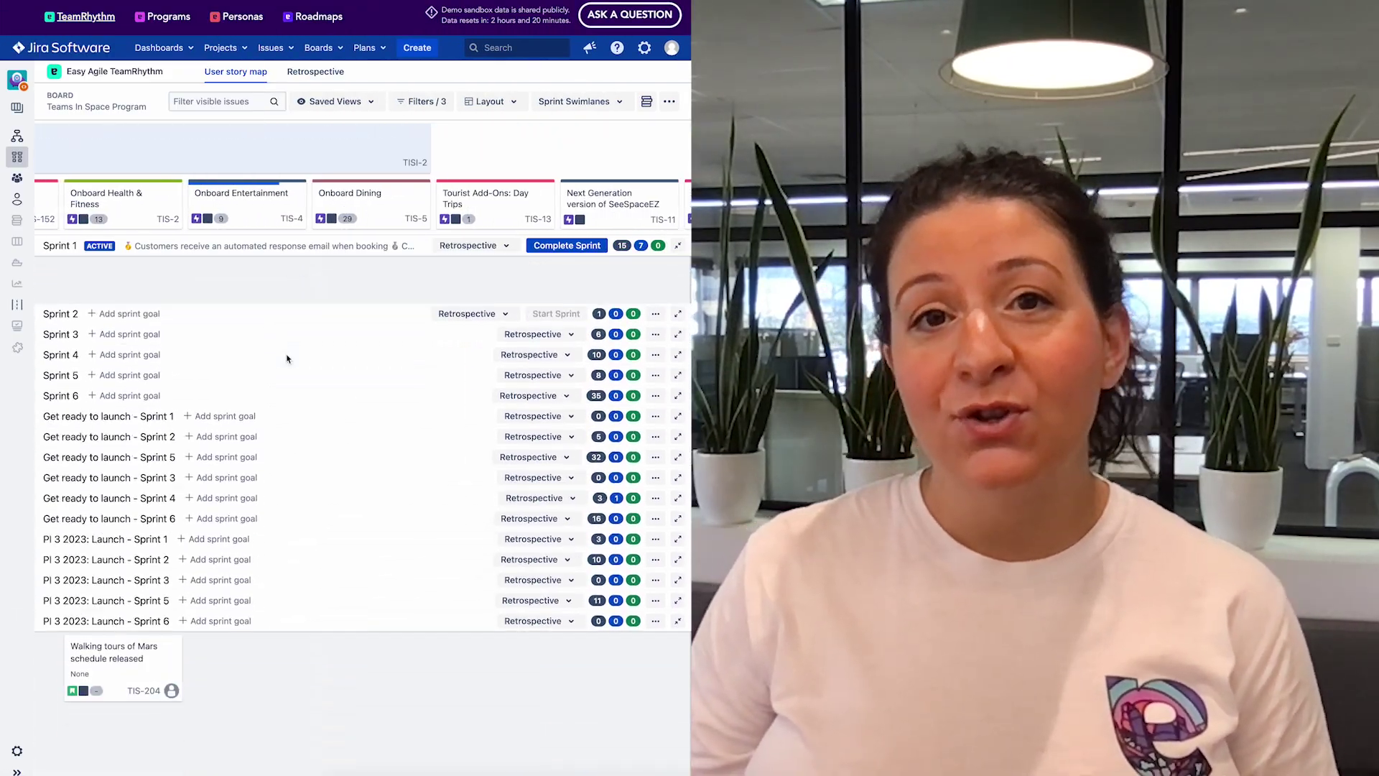
scroll(287, 359, "left", 2)
scroll(286, 359, "left", 2)
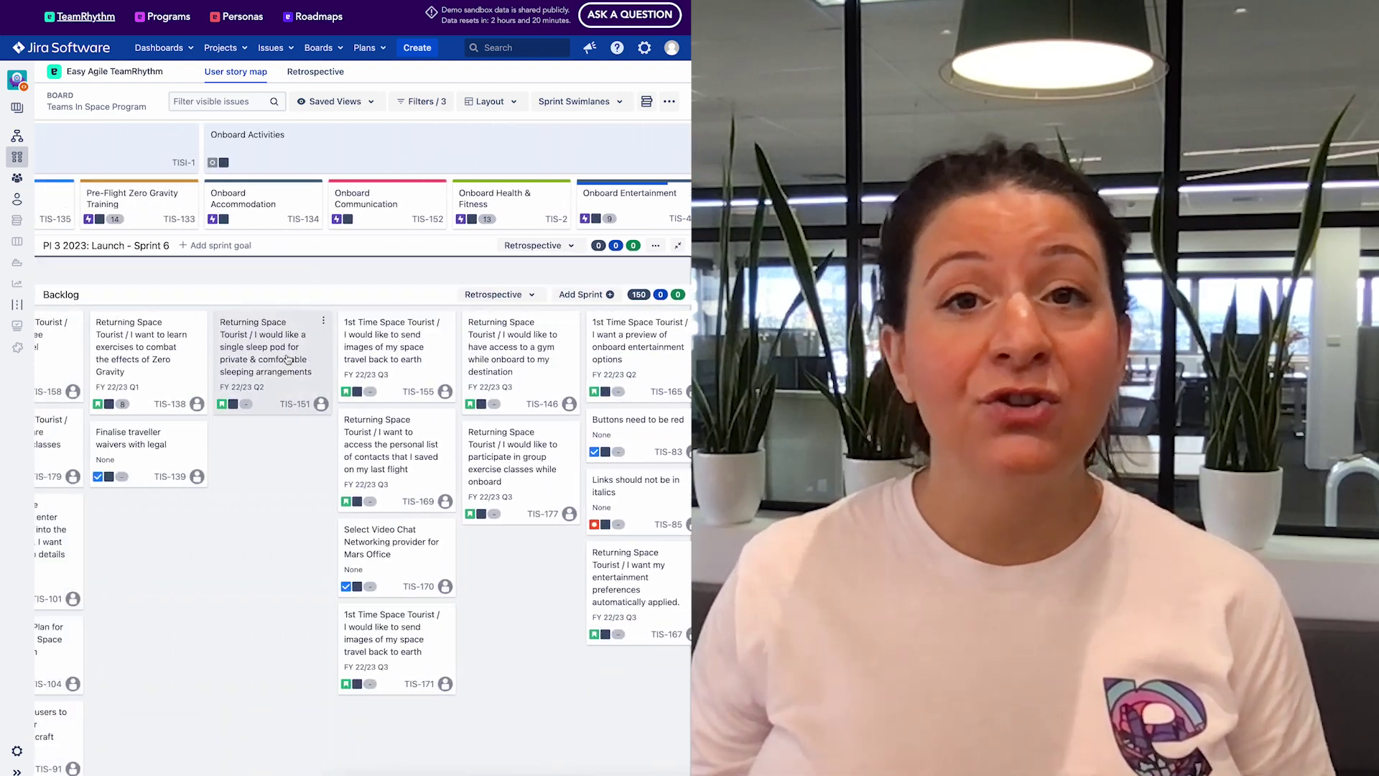